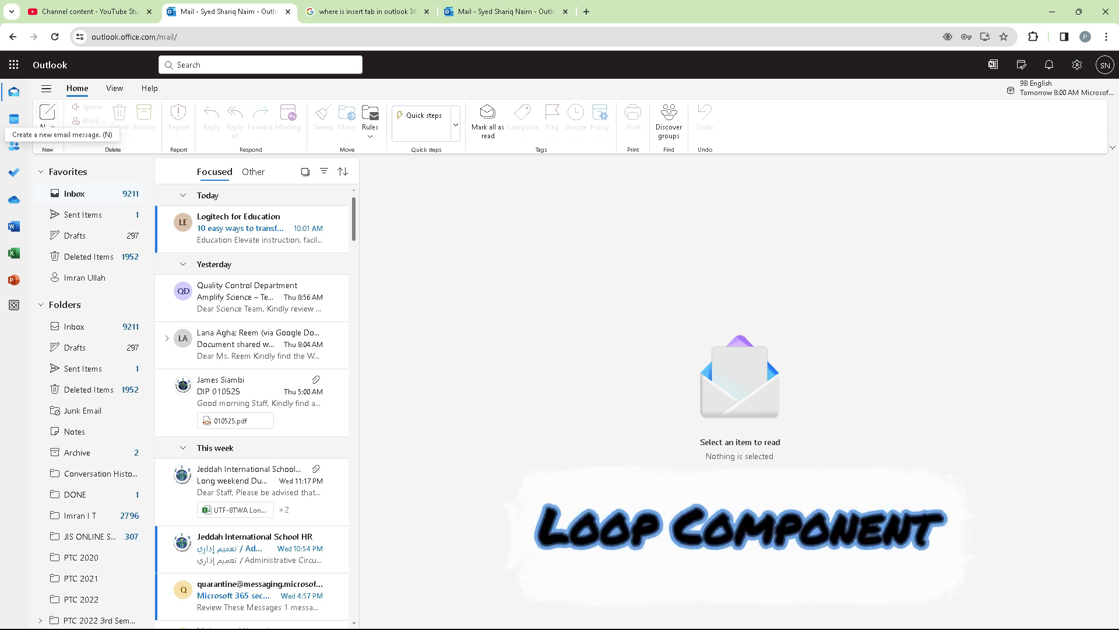
# Create a new email and insert a Loop component into the message body.
pyautogui.click(47, 114)
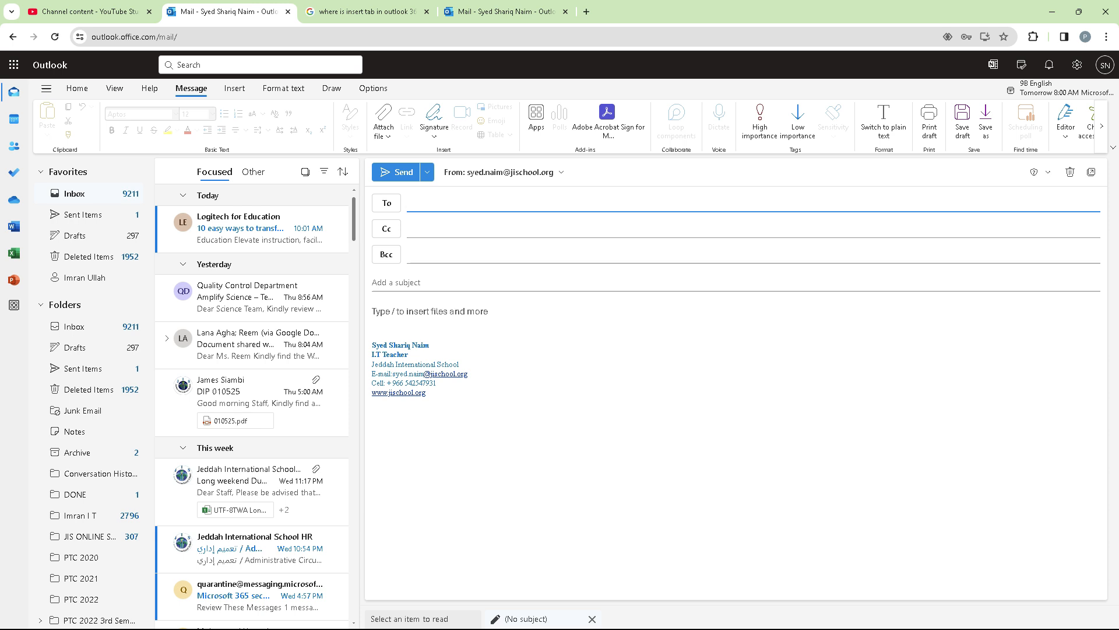
pyautogui.click(422, 311)
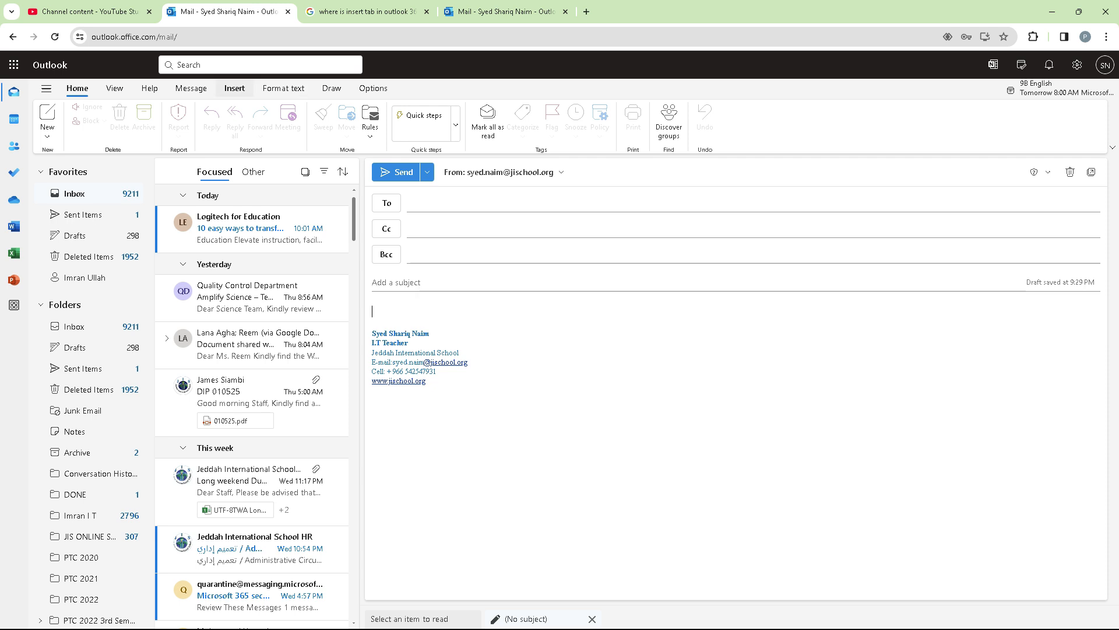
pyautogui.click(234, 88)
pyautogui.click(373, 120)
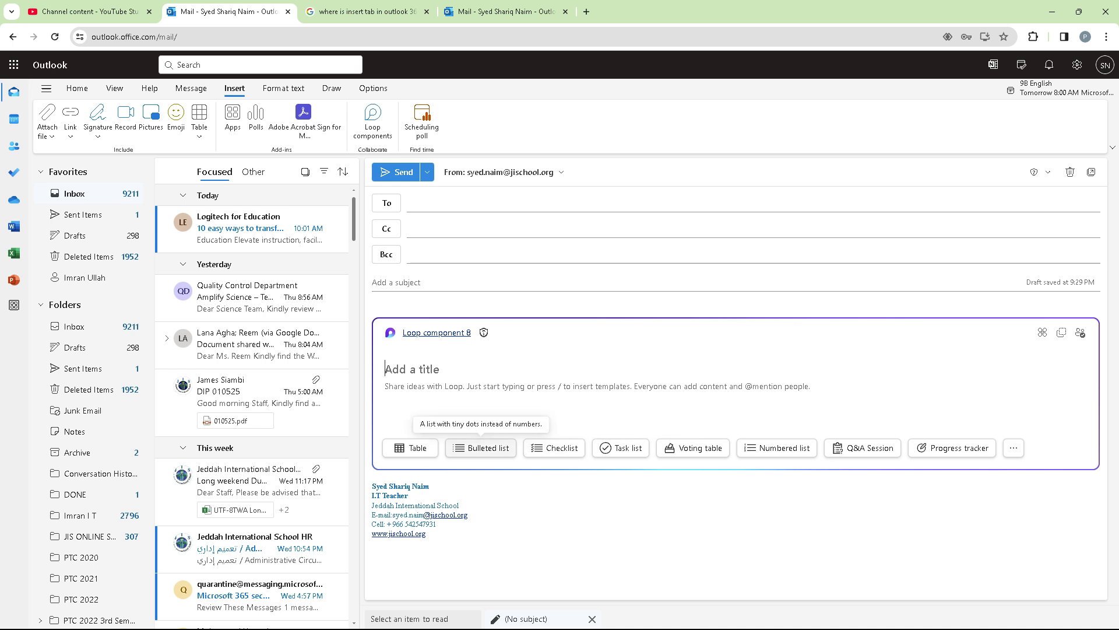
# Try a bulleted list in the Loop component, and replace it with a checklist containing the items Pen and Pencil.
pyautogui.click(481, 448)
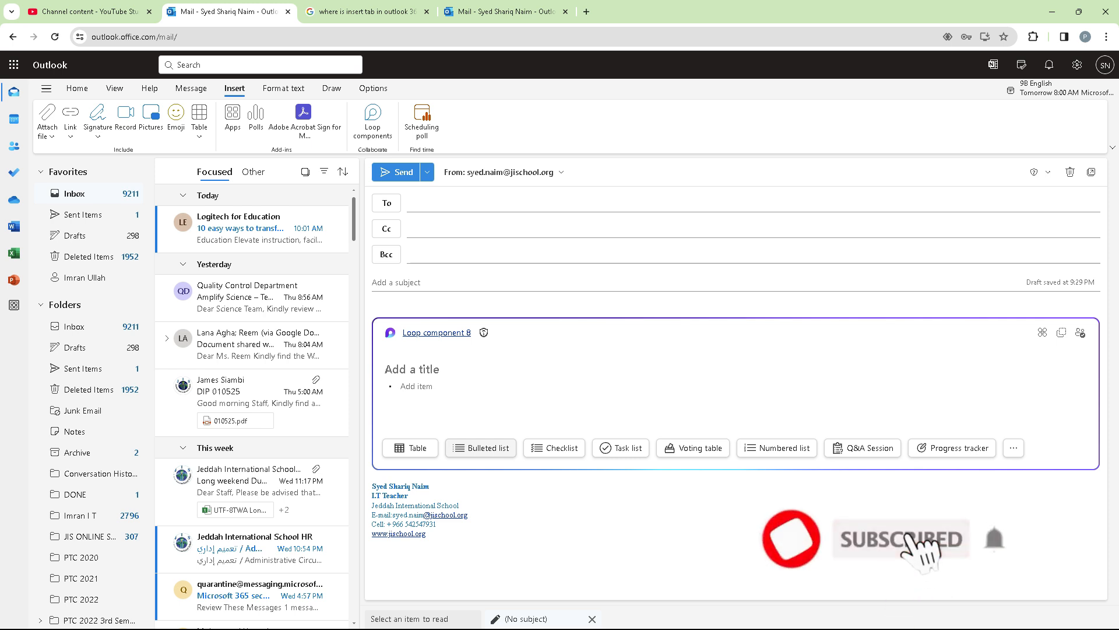
pyautogui.click(480, 448)
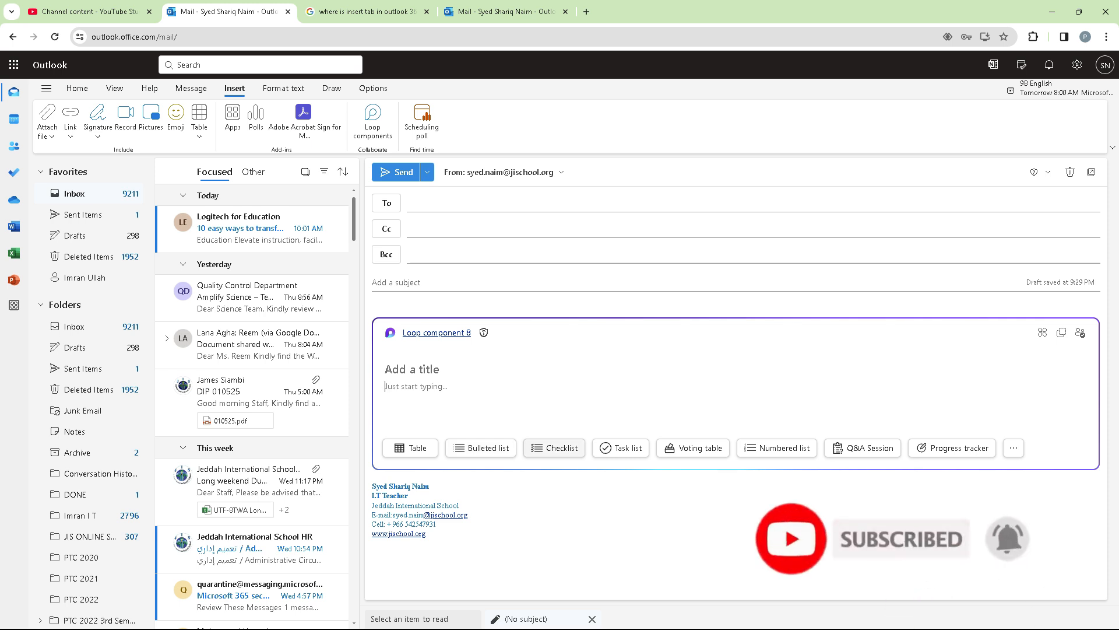
pyautogui.click(554, 447)
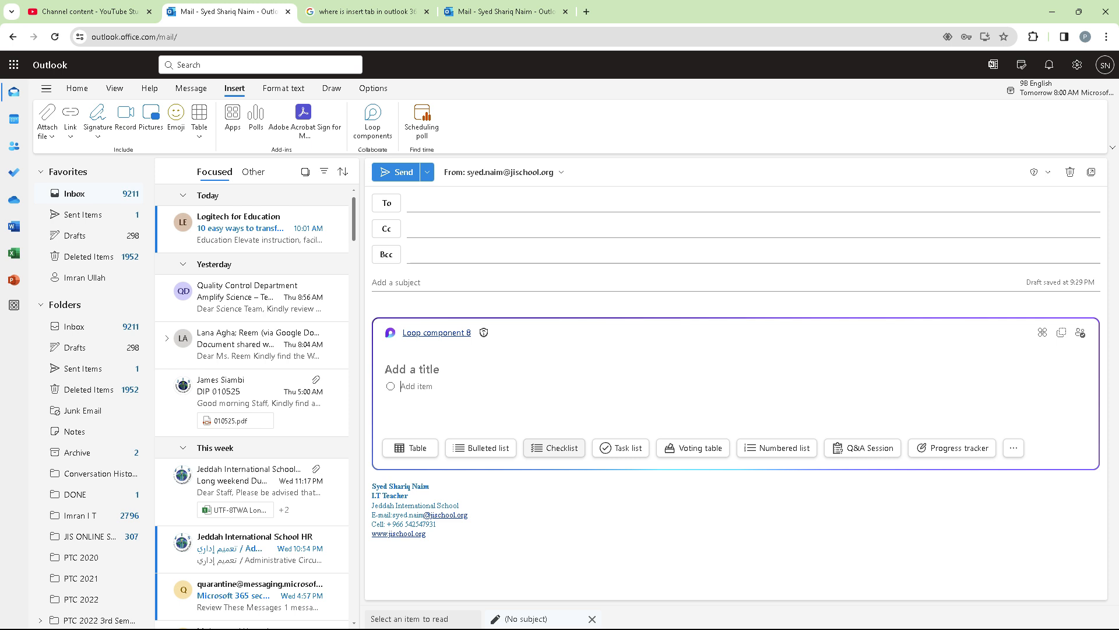
pyautogui.write('P')
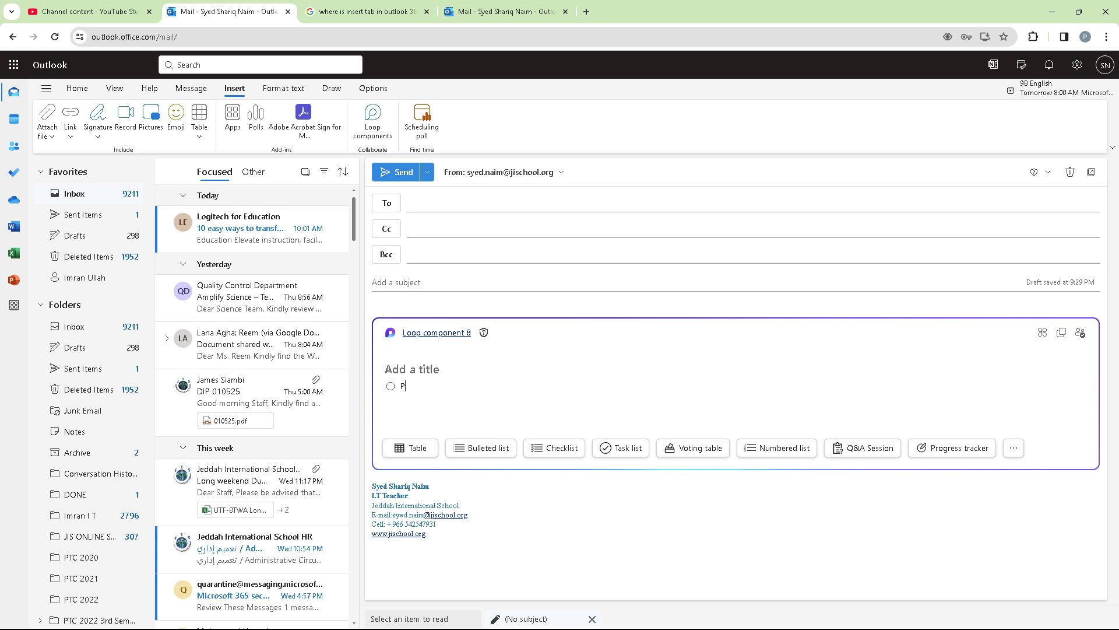
pyautogui.write('en4')
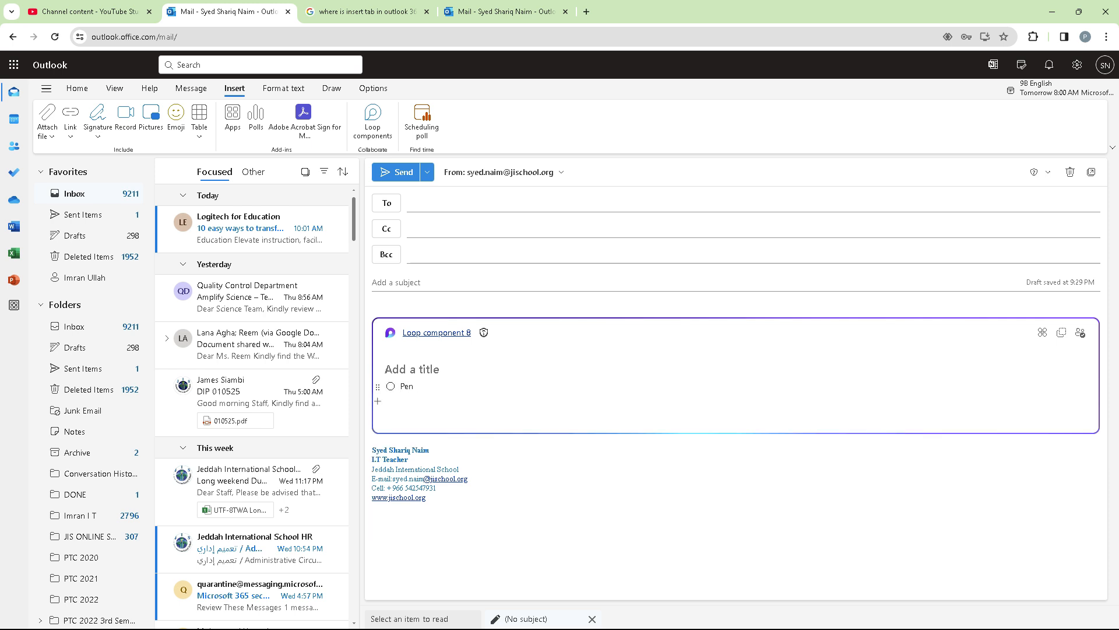
pyautogui.press('Return')
pyautogui.write('Pencil')
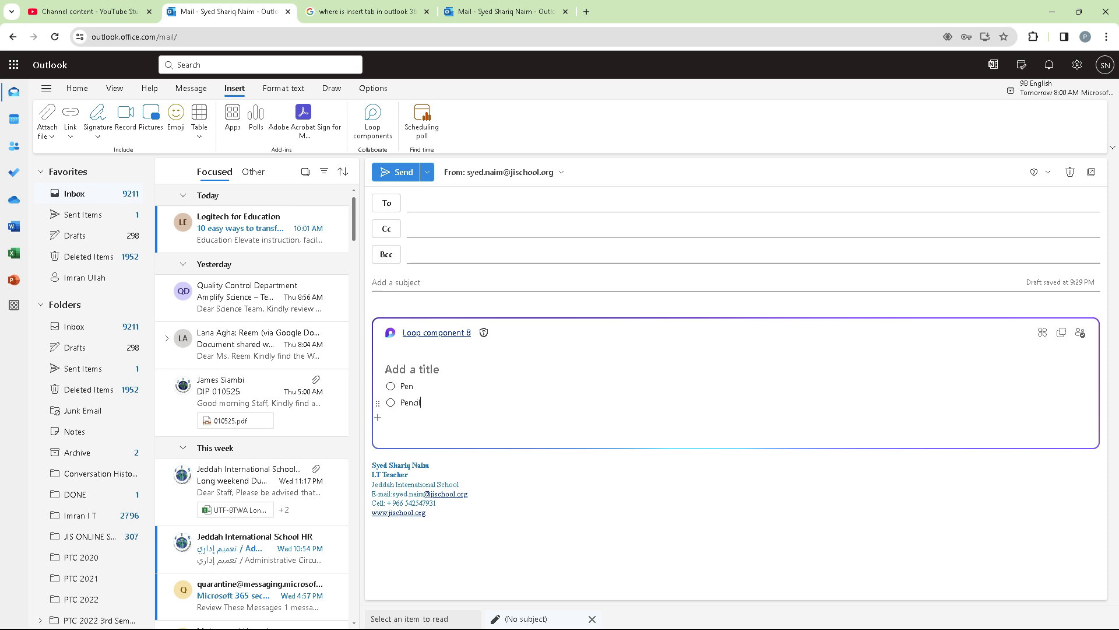
pyautogui.press('Return')
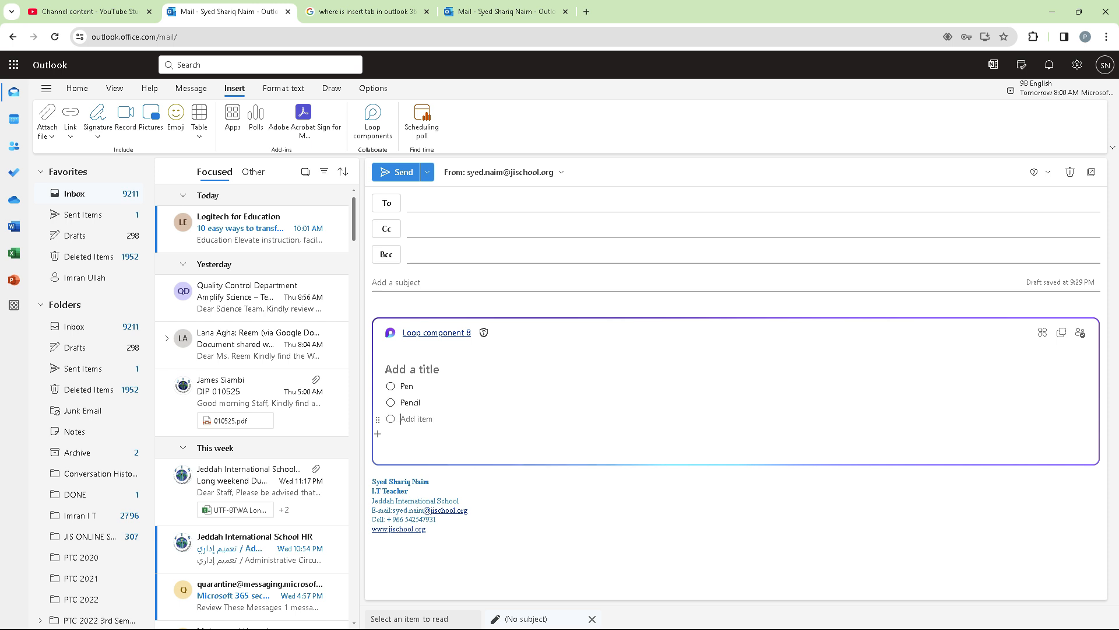
# Undo the checklist in the Loop component and discard the draft message.
pyautogui.hotkey('ctrl', 'z')
pyautogui.hotkey('ctrl', 'z')
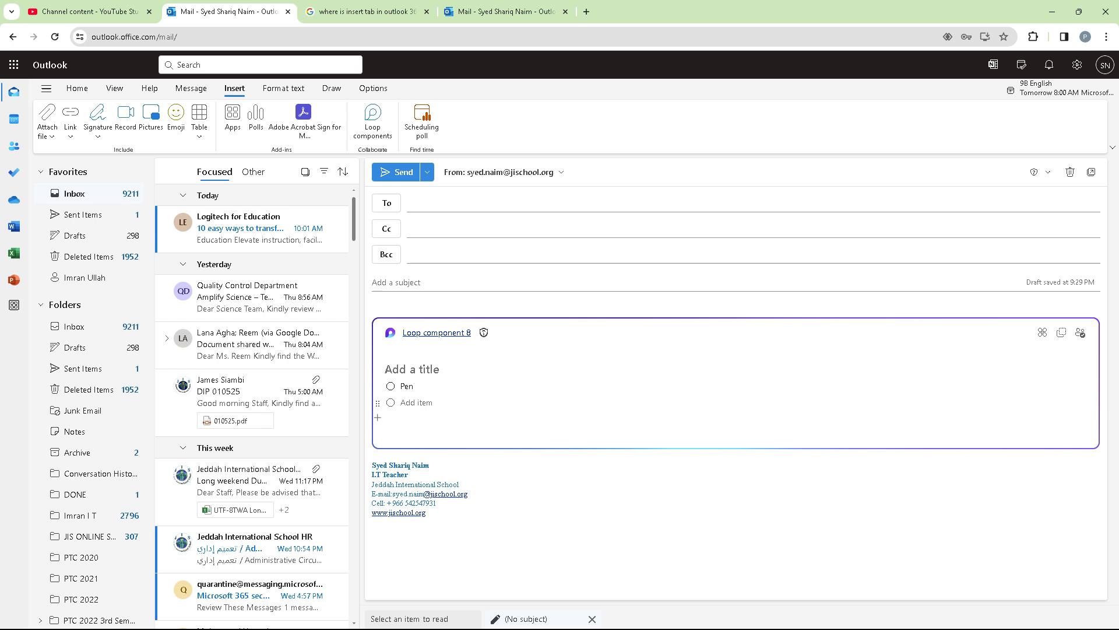
pyautogui.hotkey('ctrl', 'z')
pyautogui.hotkey('ctrl', 'z')
pyautogui.hotkey('ctrl', 'z')
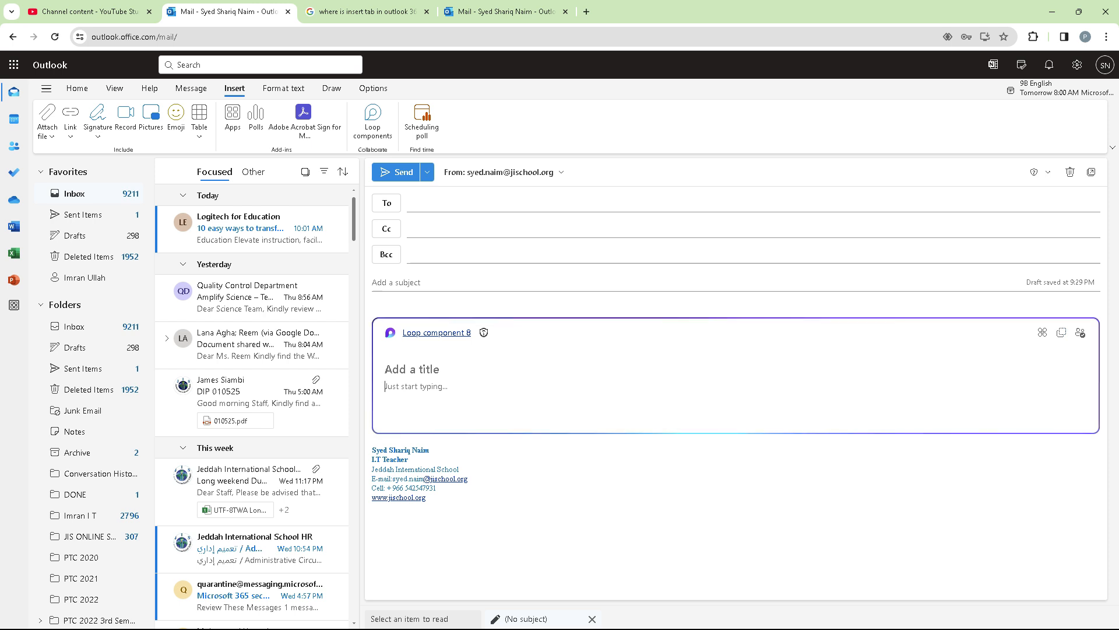
pyautogui.click(1070, 172)
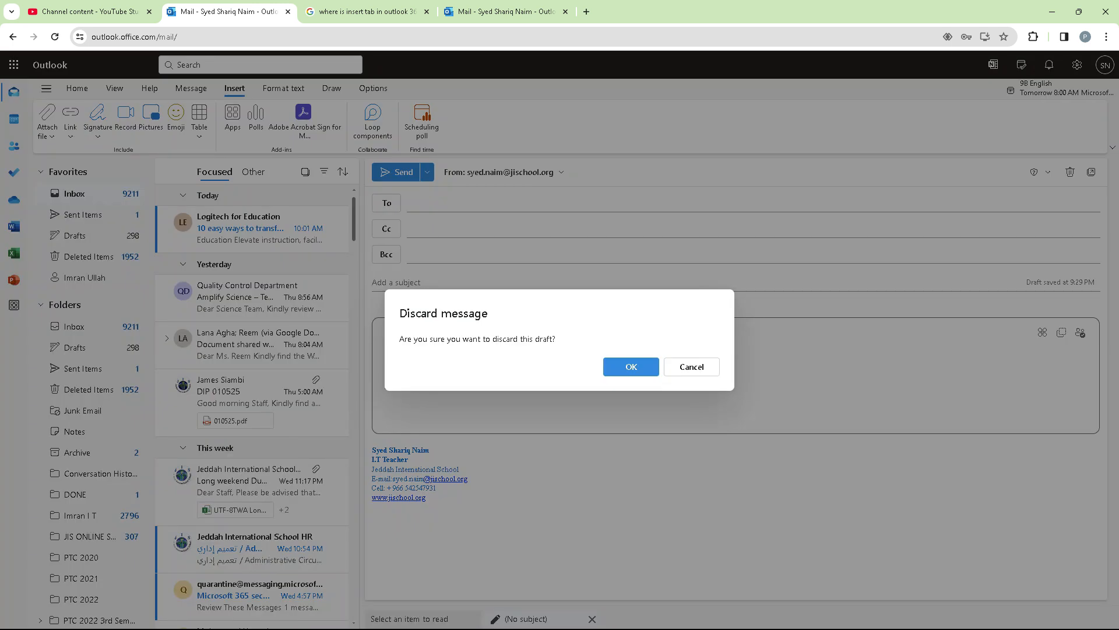
pyautogui.click(630, 366)
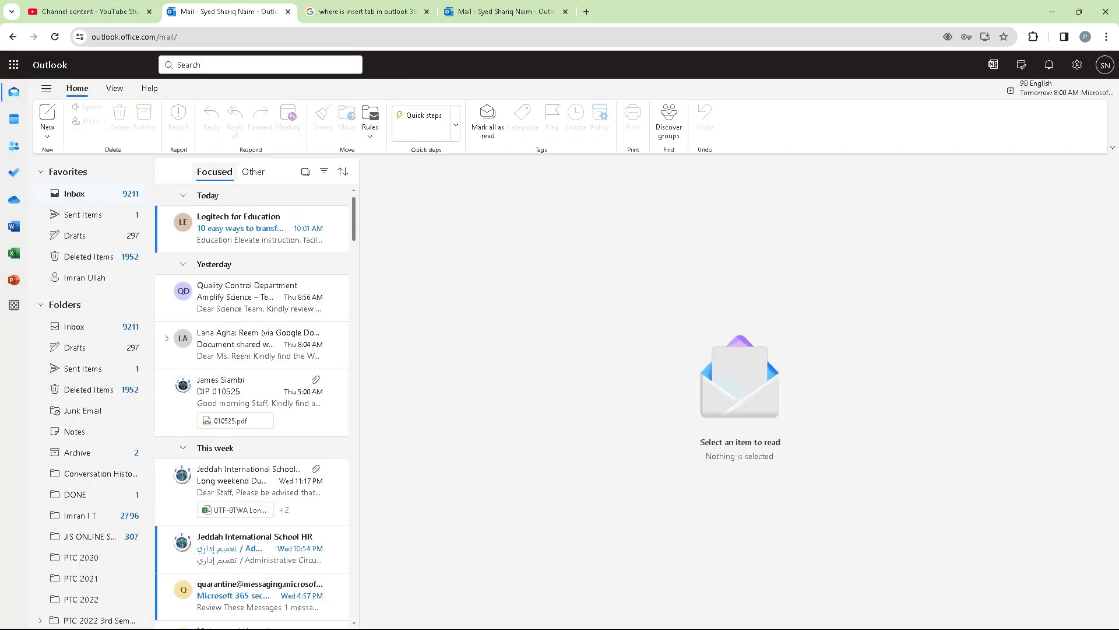
# Create another new email and insert a Loop component containing a voting table.
pyautogui.click(47, 113)
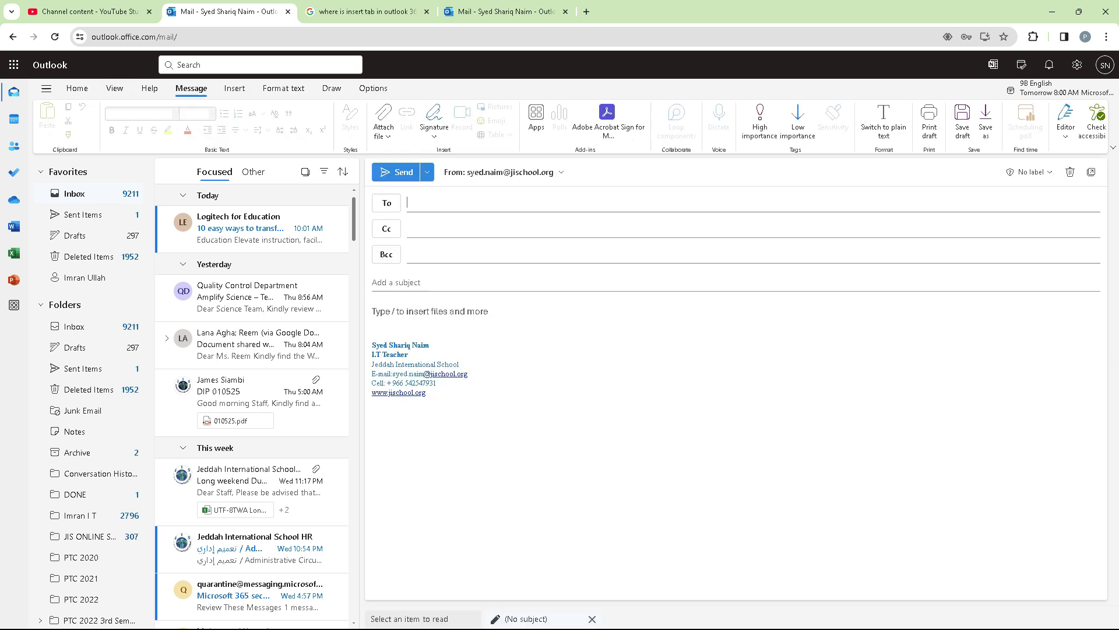
pyautogui.click(77, 88)
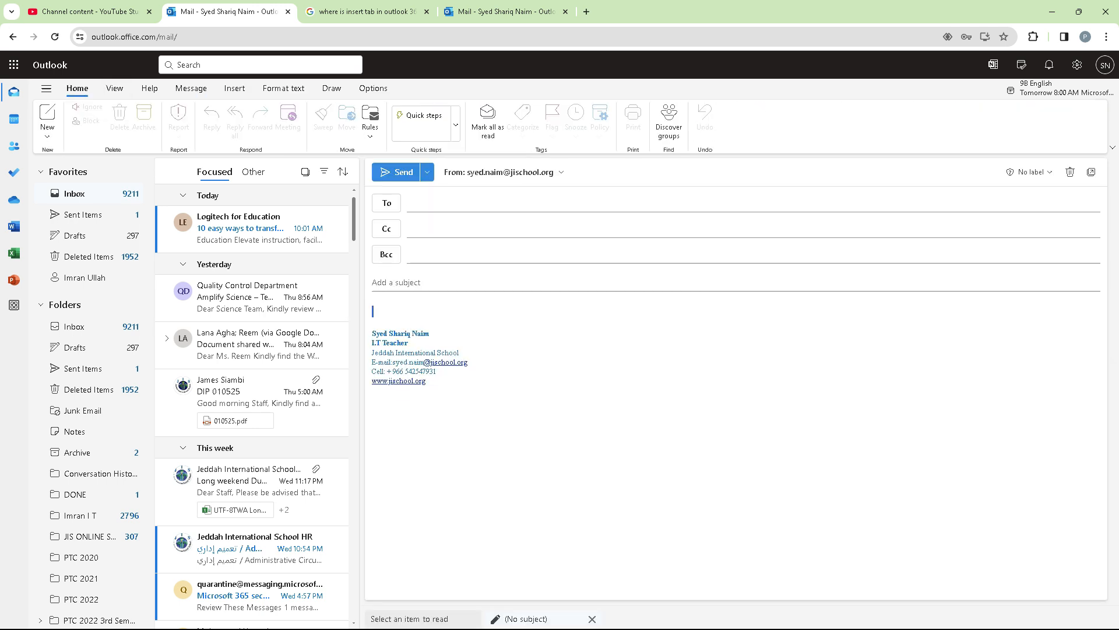
pyautogui.click(234, 88)
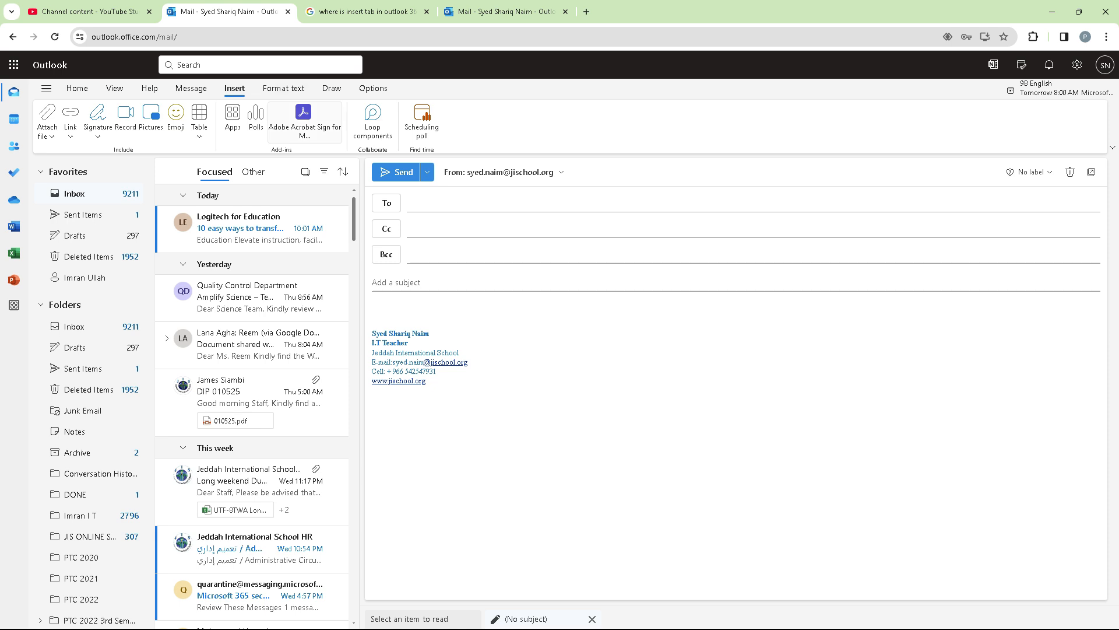
pyautogui.click(373, 123)
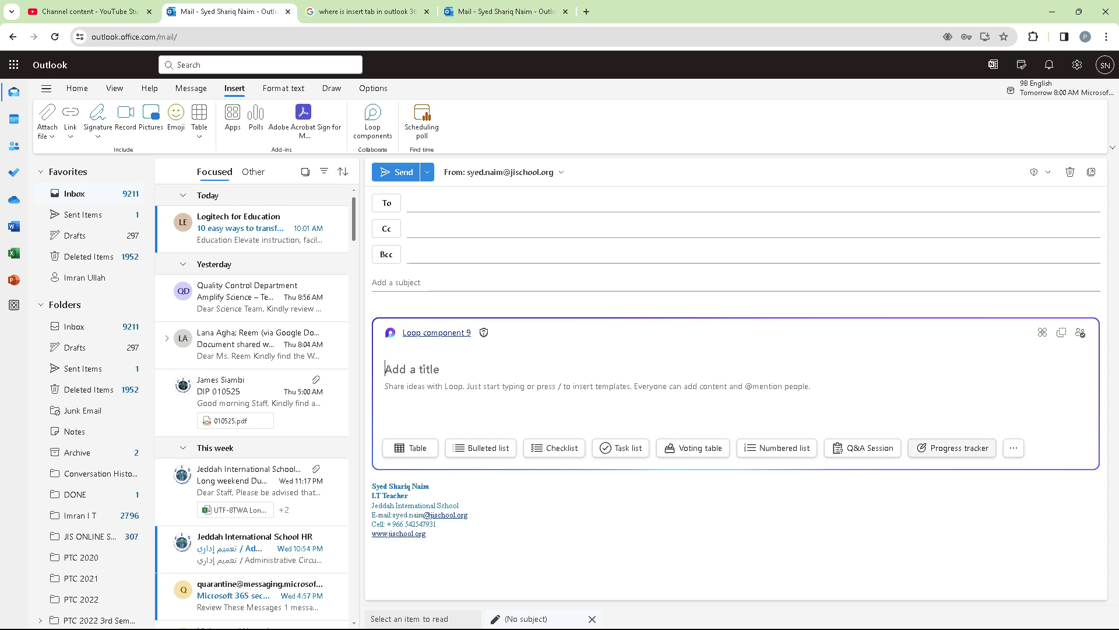
pyautogui.click(694, 448)
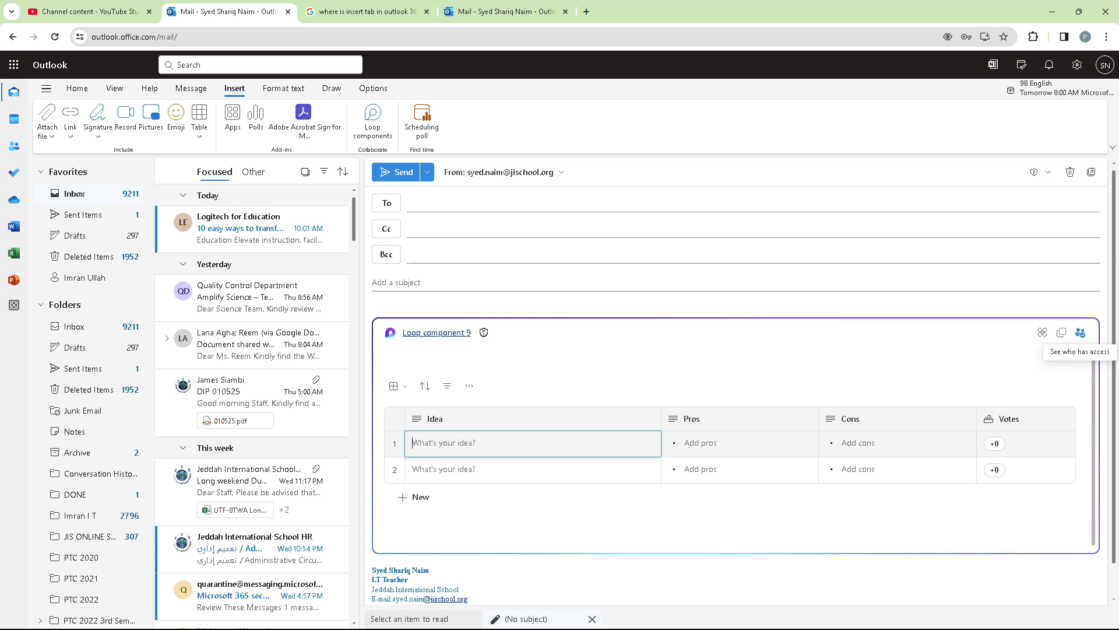
# Delete the voting table from the Loop component and look through the elements that can be inserted instead.
pyautogui.click(387, 364)
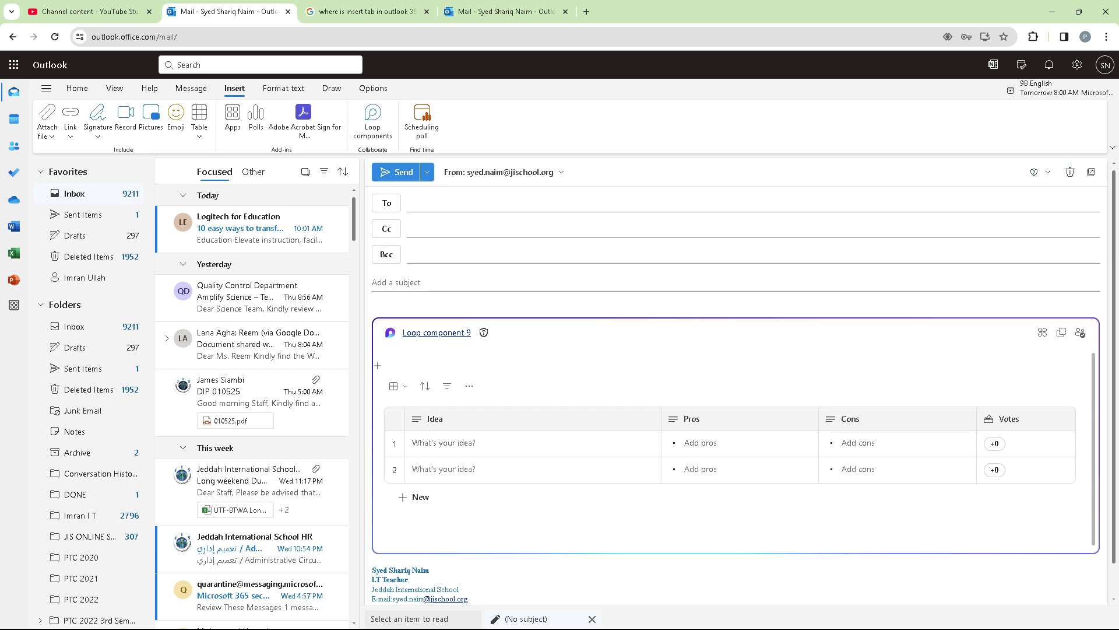
pyautogui.press('Delete')
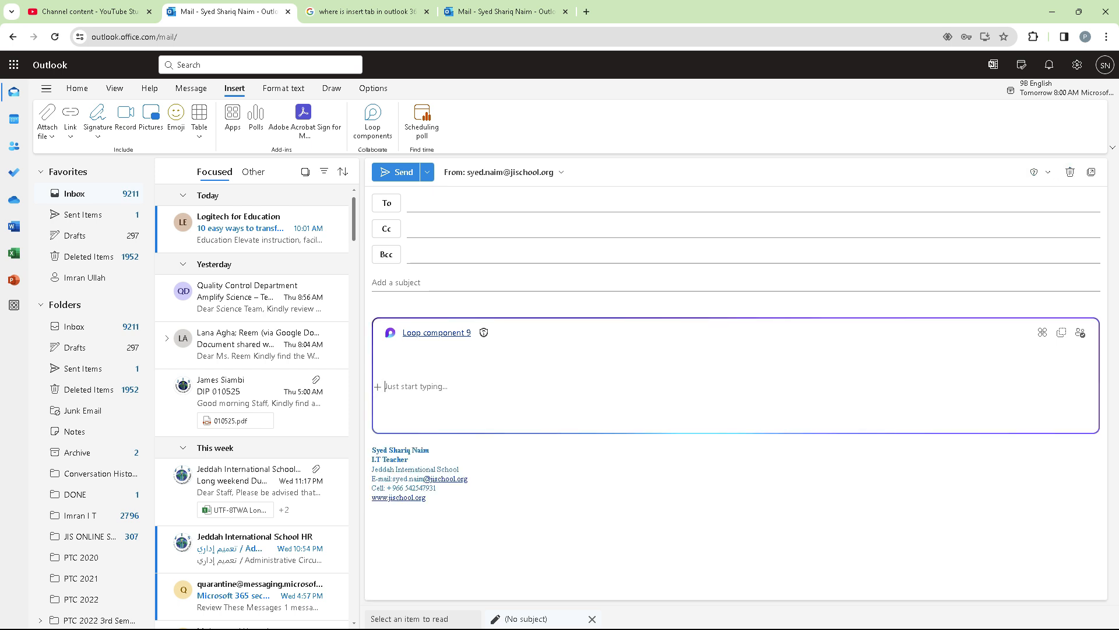
pyautogui.click(377, 386)
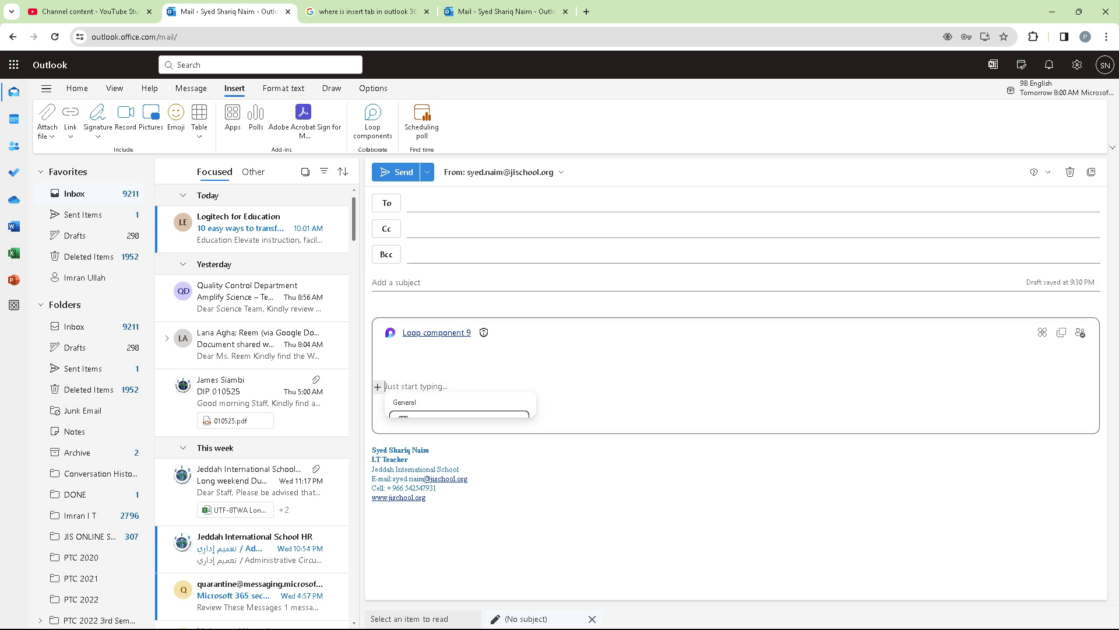
pyautogui.scroll(-1, 459, 404)
pyautogui.scroll(-1, 459, 404)
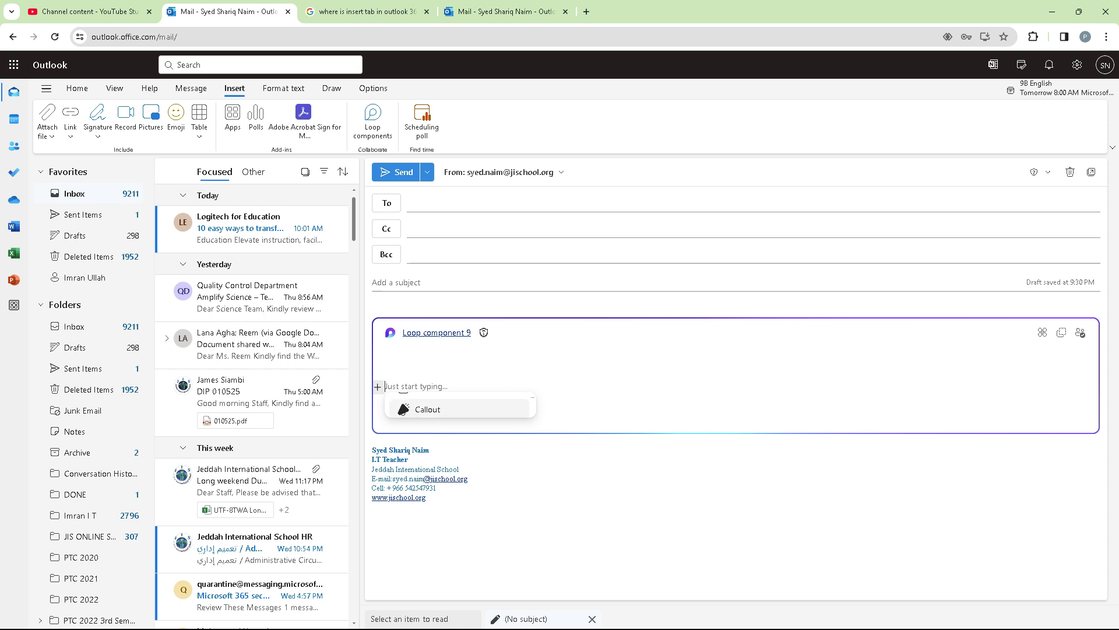
pyautogui.scroll(-5, 459, 404)
pyautogui.scroll(-5, 459, 405)
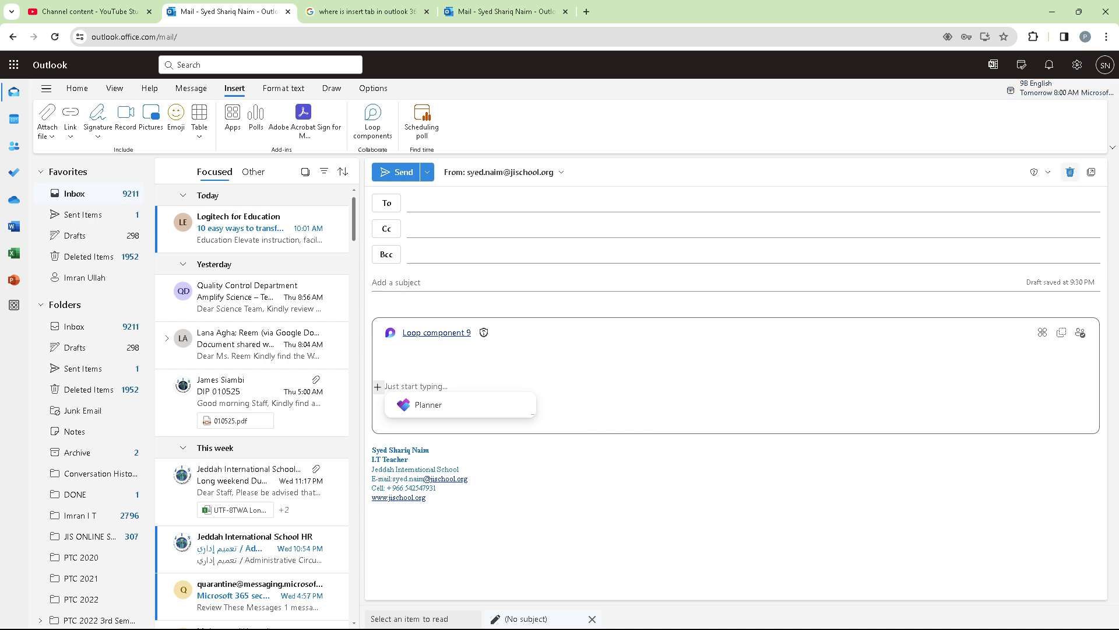
# Discard the draft email that holds the emptied Loop component.
pyautogui.click(1070, 171)
pyautogui.click(631, 366)
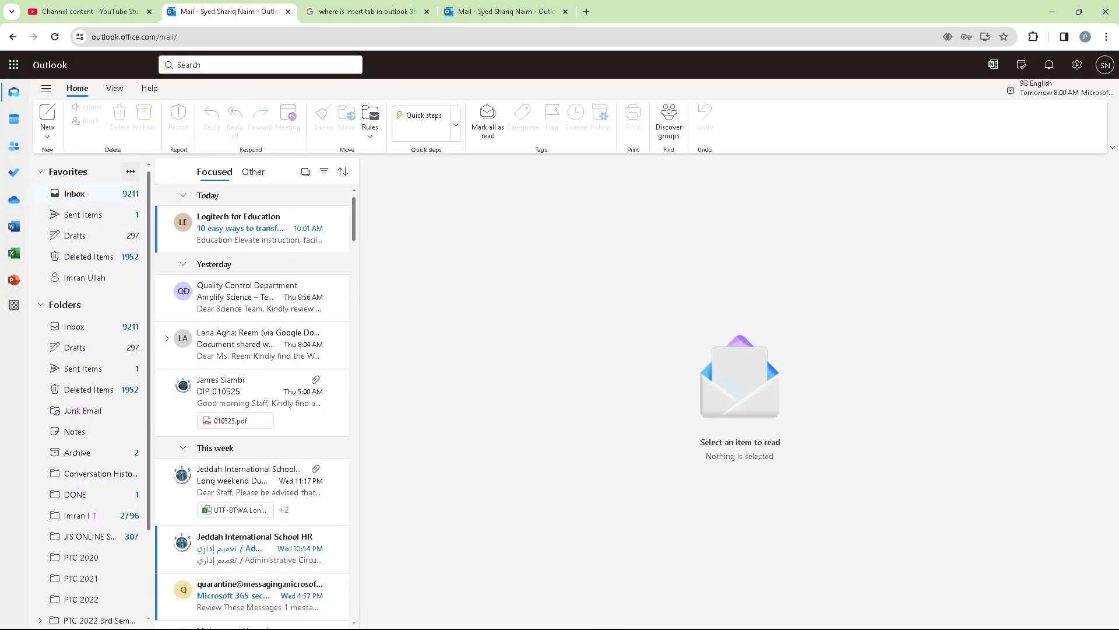
# Create a new email and insert a Loop component with a table into the message body.
pyautogui.press('n')
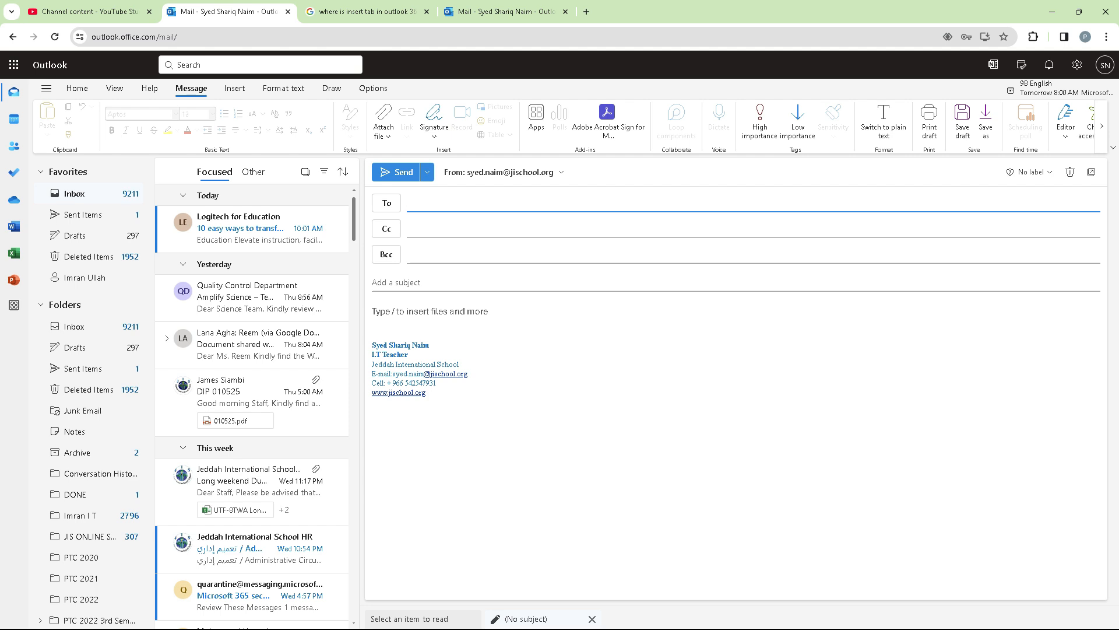
pyautogui.click(413, 311)
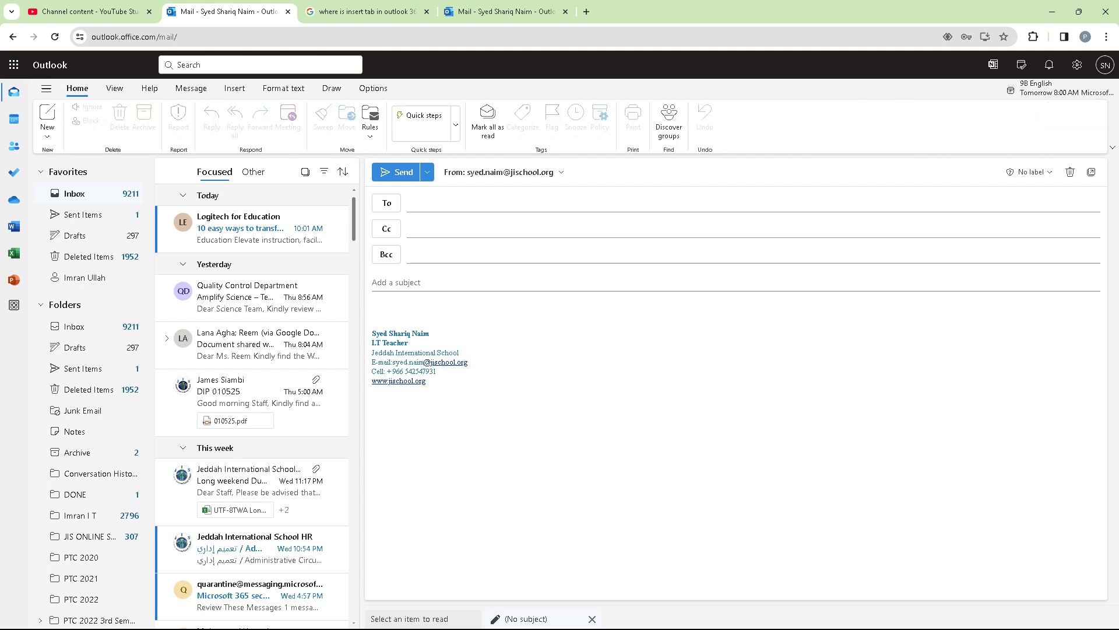
pyautogui.click(235, 88)
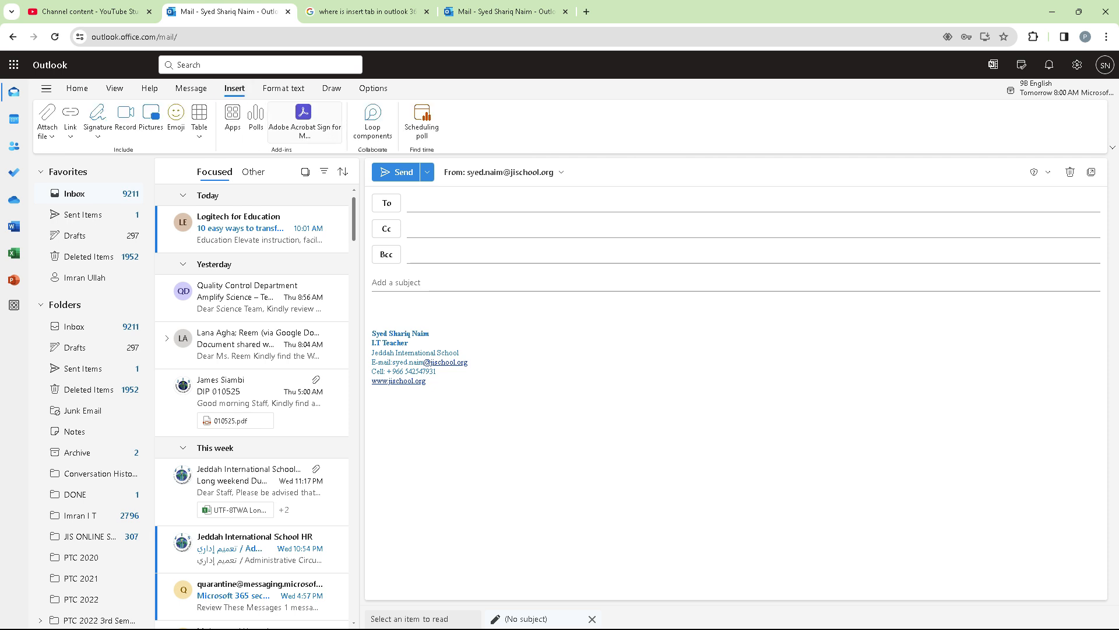
pyautogui.click(372, 120)
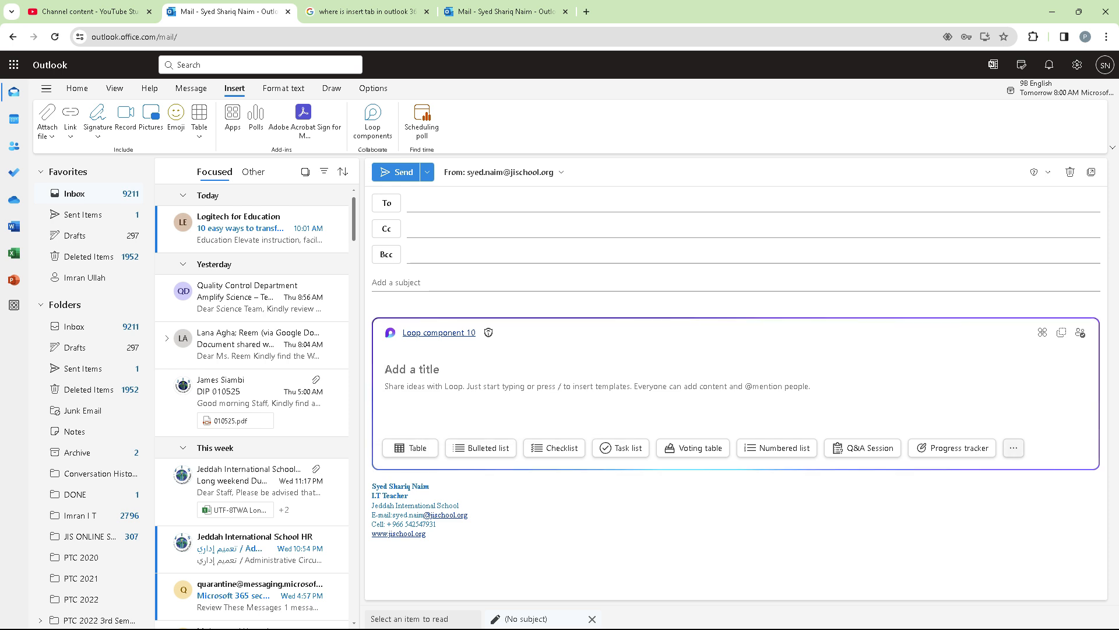
pyautogui.click(1014, 448)
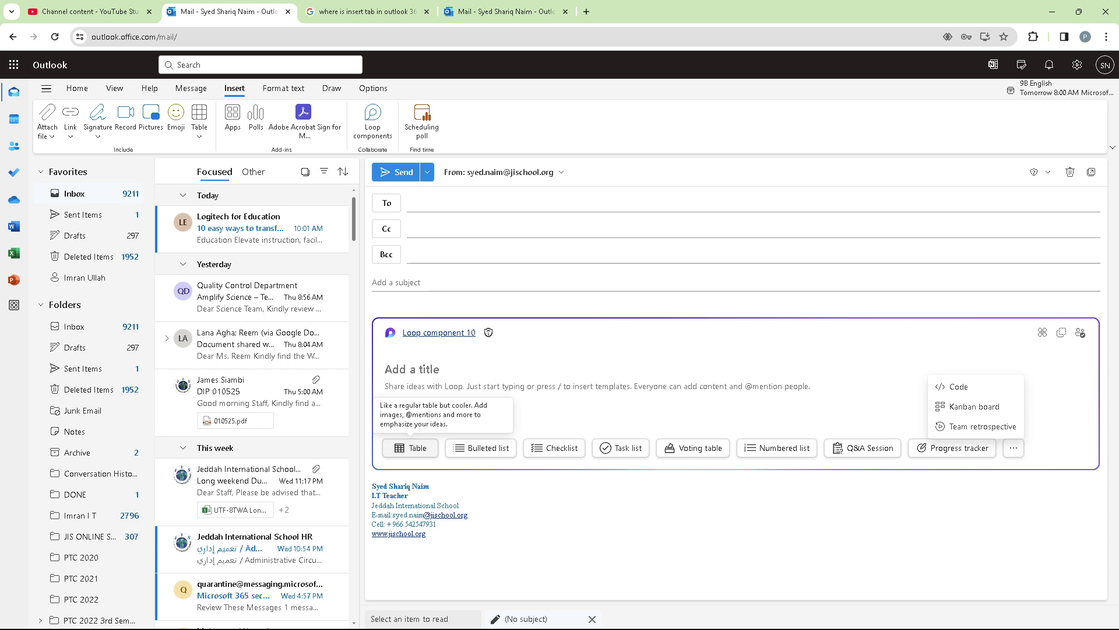
pyautogui.click(410, 447)
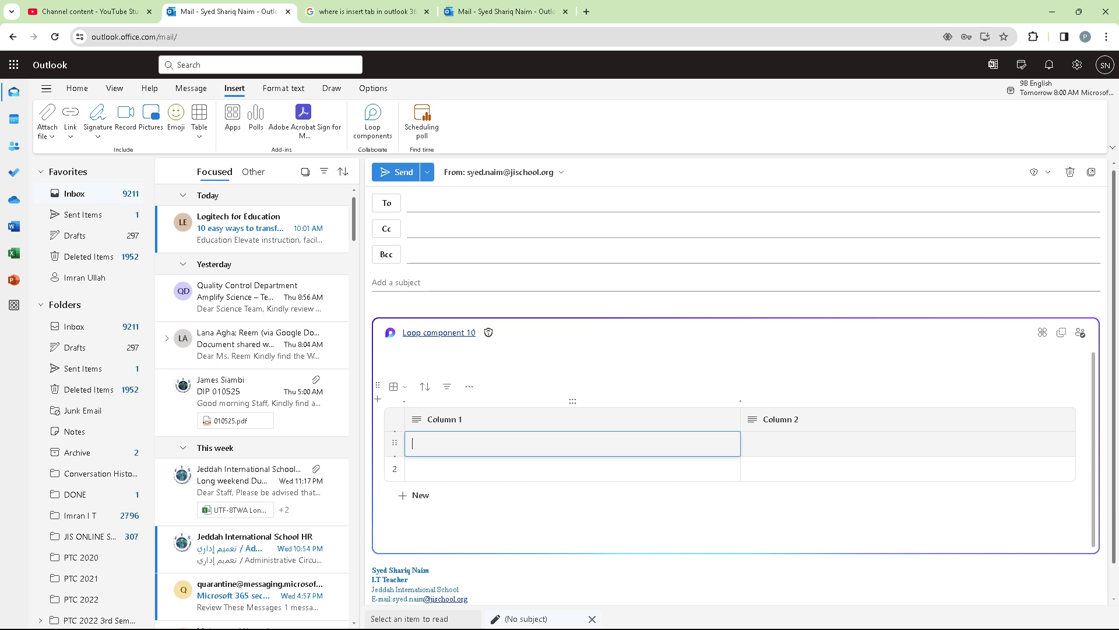
# Rename the first column of the Loop table as "Attendence Sheet".
pyautogui.click(460, 419)
pyautogui.moveTo(458, 419); pyautogui.dragTo(428, 419)
pyautogui.write('Attender')
pyautogui.press('BackSpace')
pyautogui.write('nce SHeet')
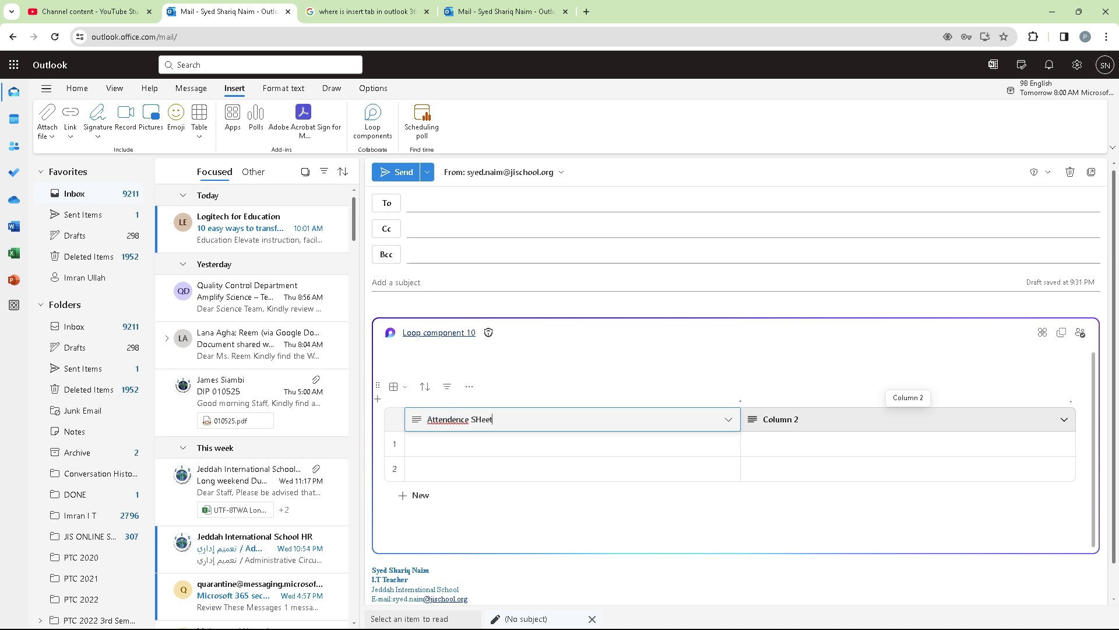
pyautogui.press('BackSpace')
pyautogui.press('BackSpace')
pyautogui.press('BackSpace')
pyautogui.press('BackSpace')
pyautogui.write('heet')
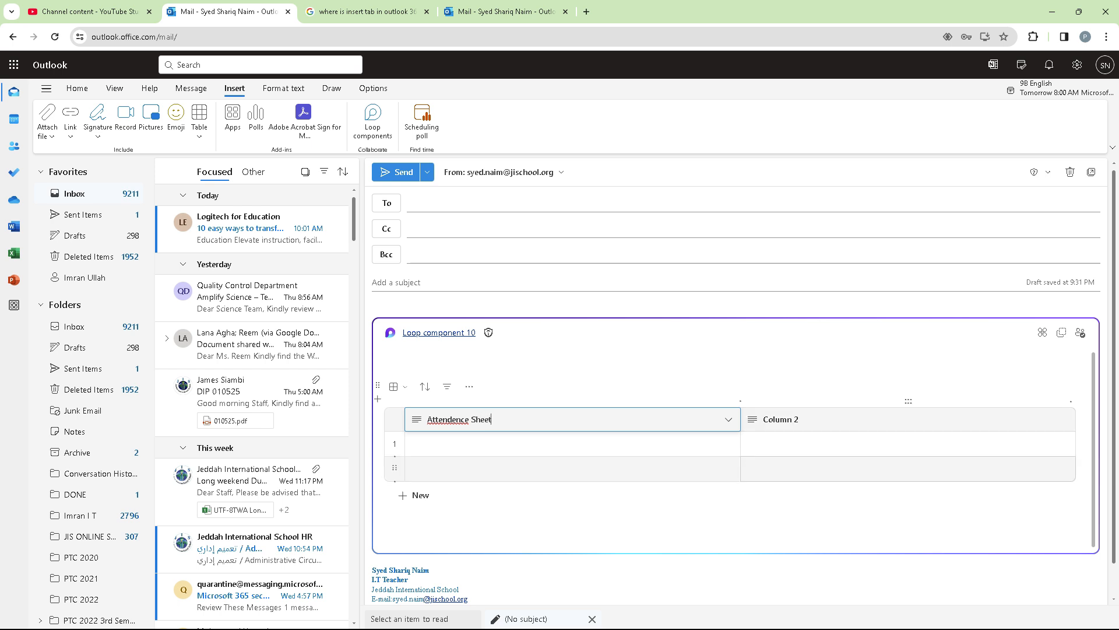
pyautogui.press('Return')
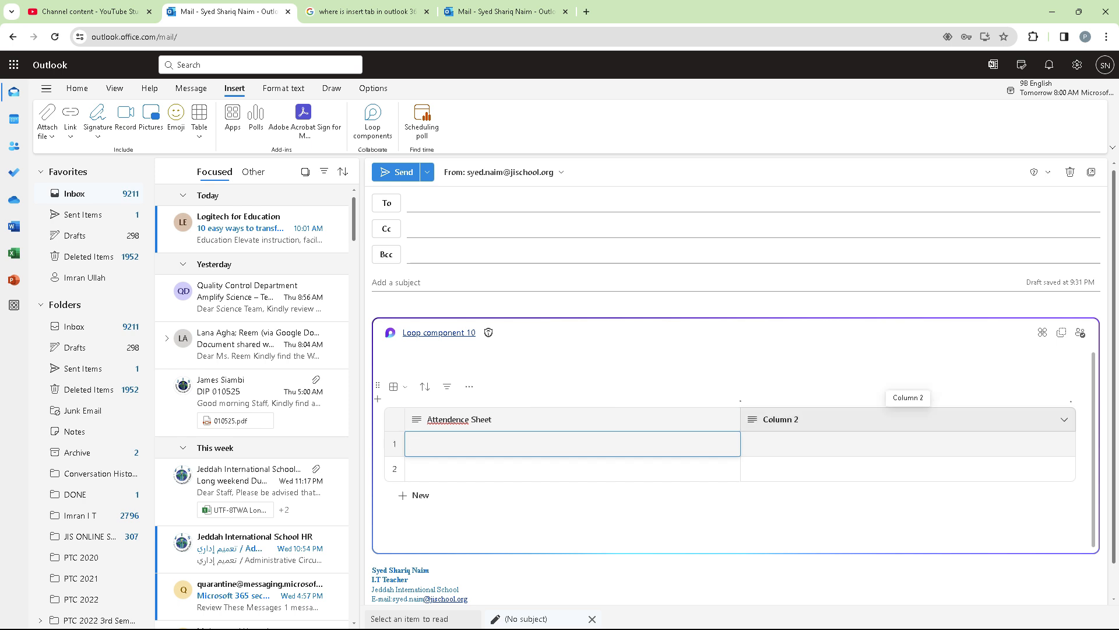
# Enter an attendee's first name in row 1 of the Attendence Sheet column and add the sender's own address as recipient.
pyautogui.write('Syed')
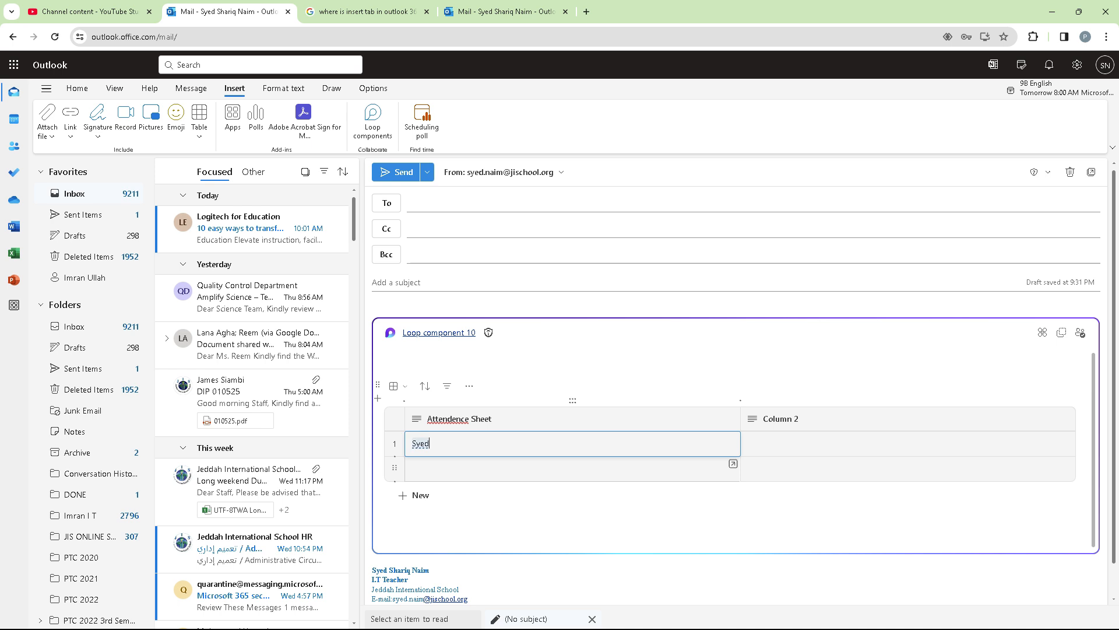
pyautogui.click(496, 203)
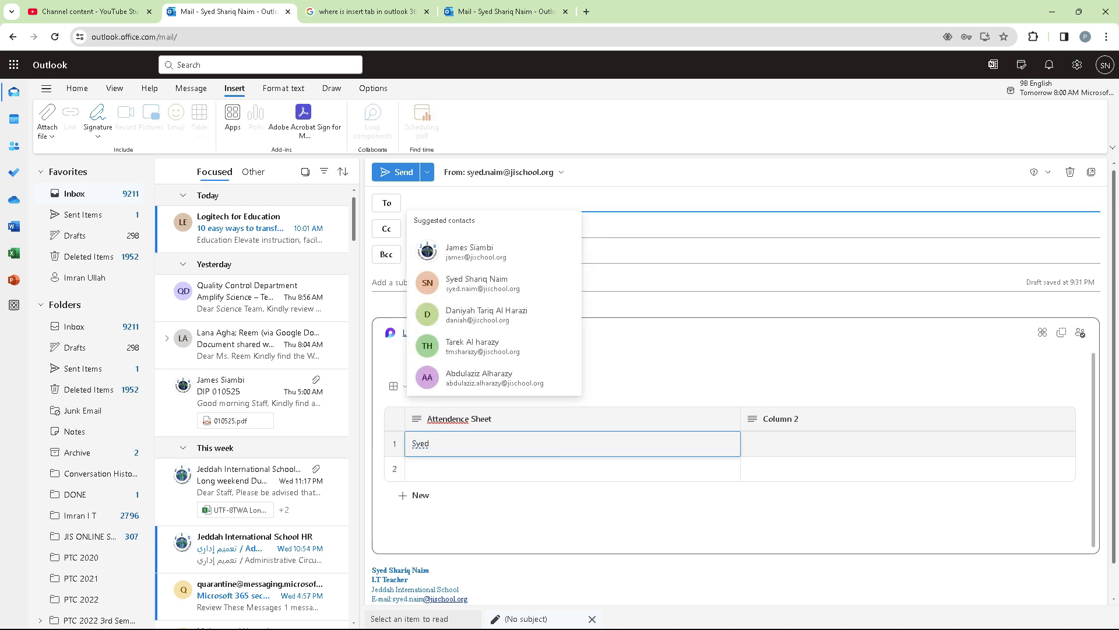
pyautogui.write('syed')
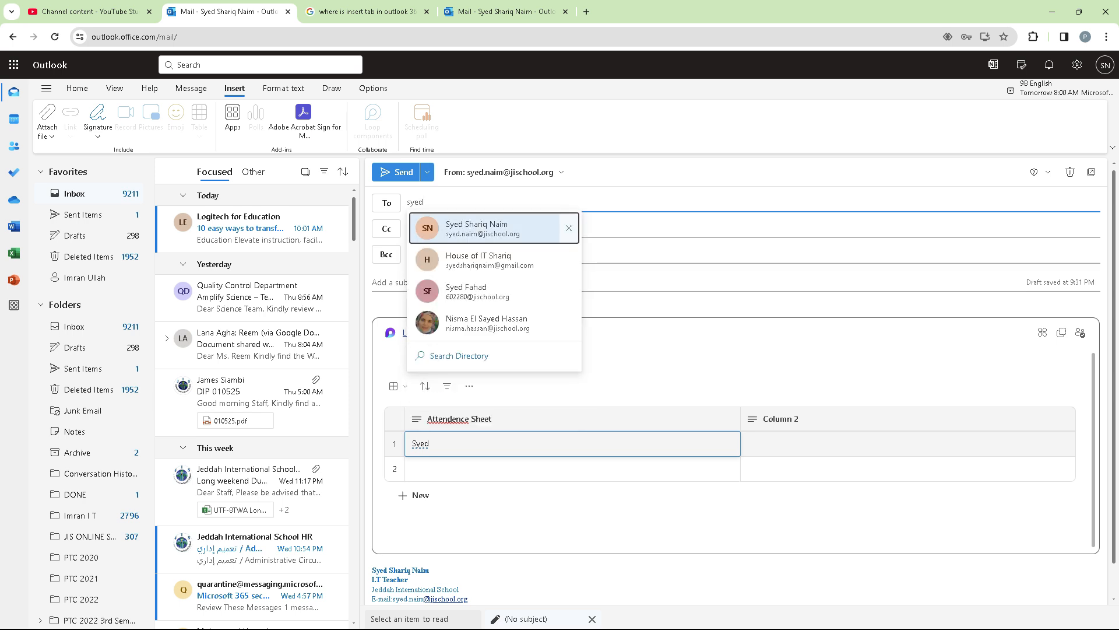
pyautogui.press('Return')
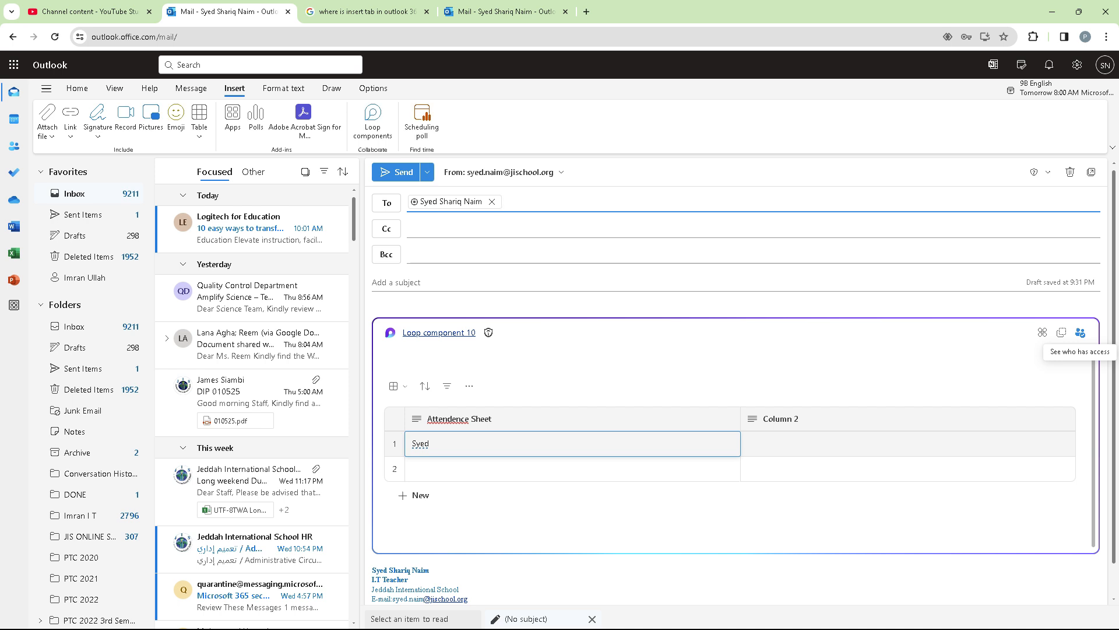
# Check who has access to the Loop component in the draft email.
pyautogui.click(1081, 332)
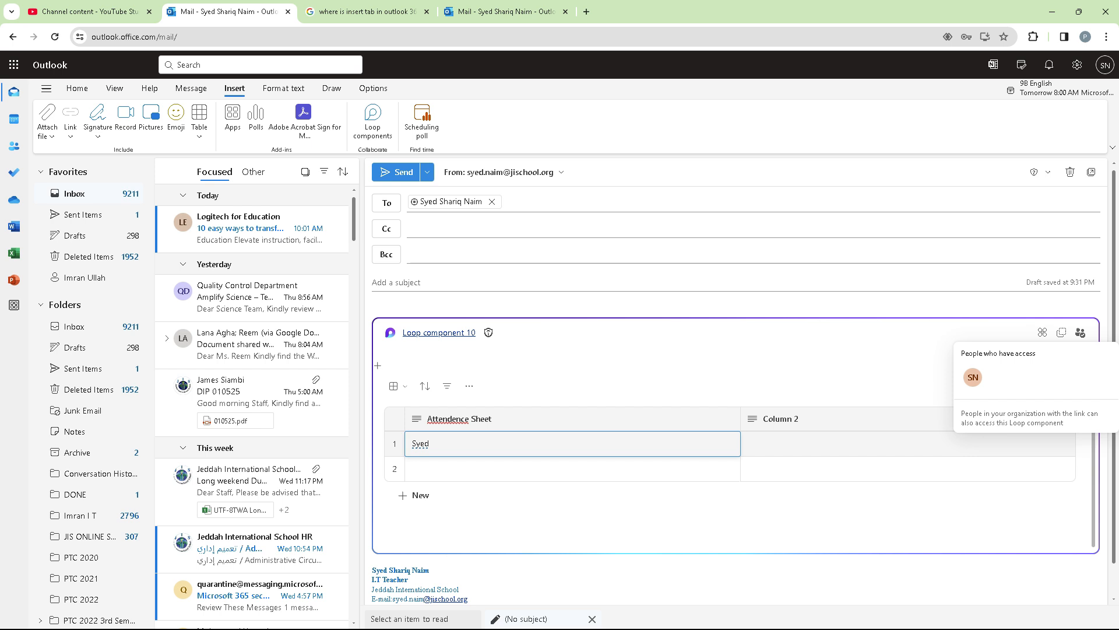
pyautogui.click(1062, 332)
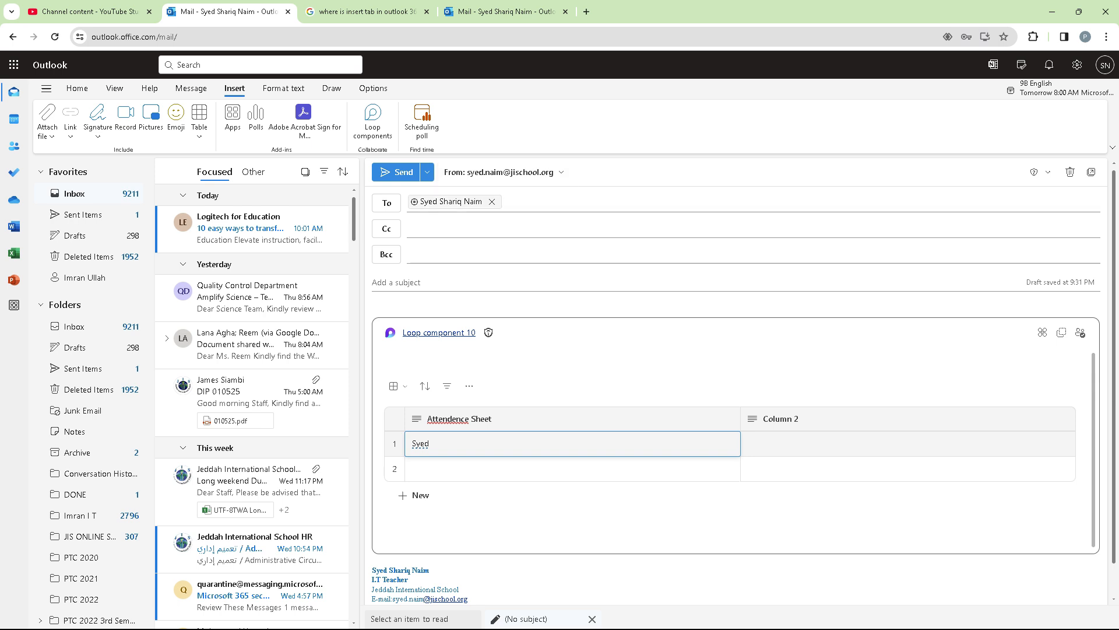
# Set the email subject to "Attendence Sheet Testing" and send the message.
pyautogui.click(417, 283)
pyautogui.write('A')
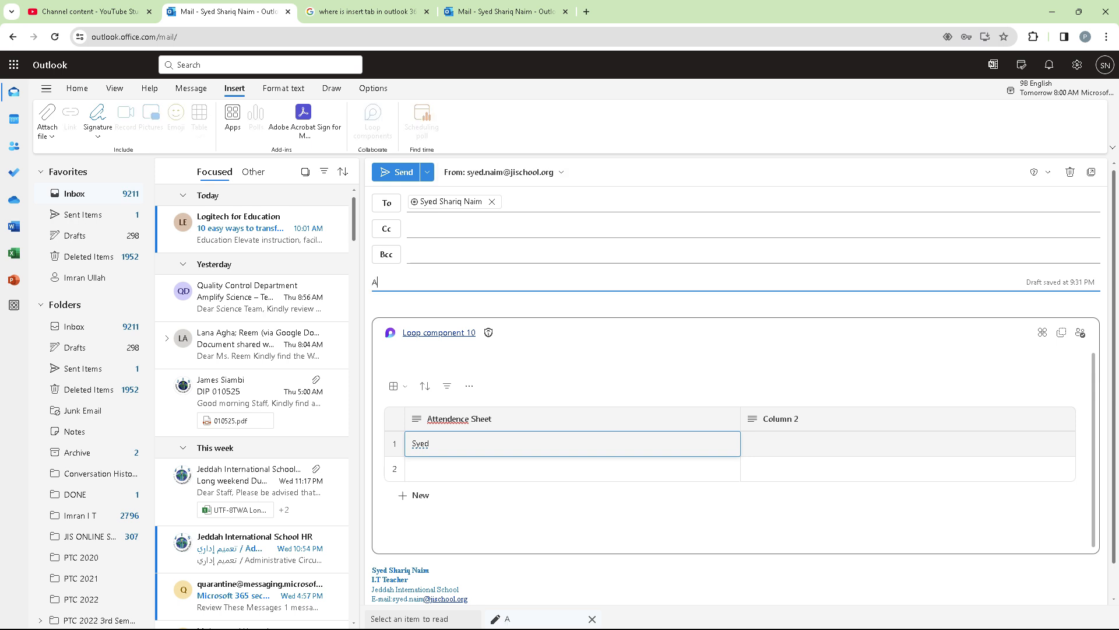
pyautogui.write('ttendence Sheet ')
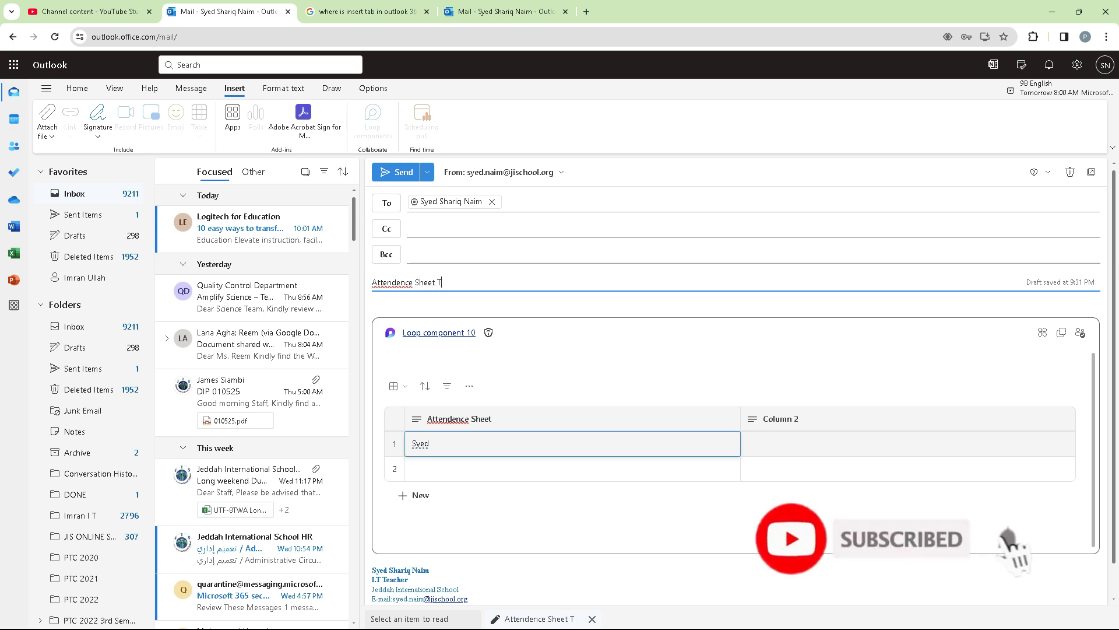
pyautogui.write('Testing')
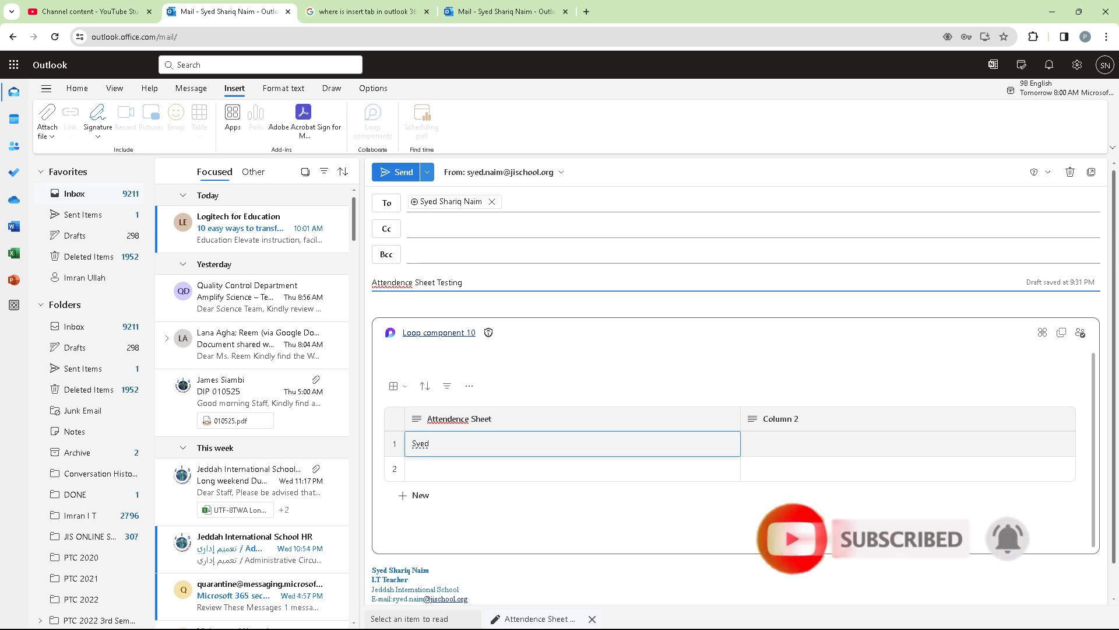
pyautogui.click(396, 172)
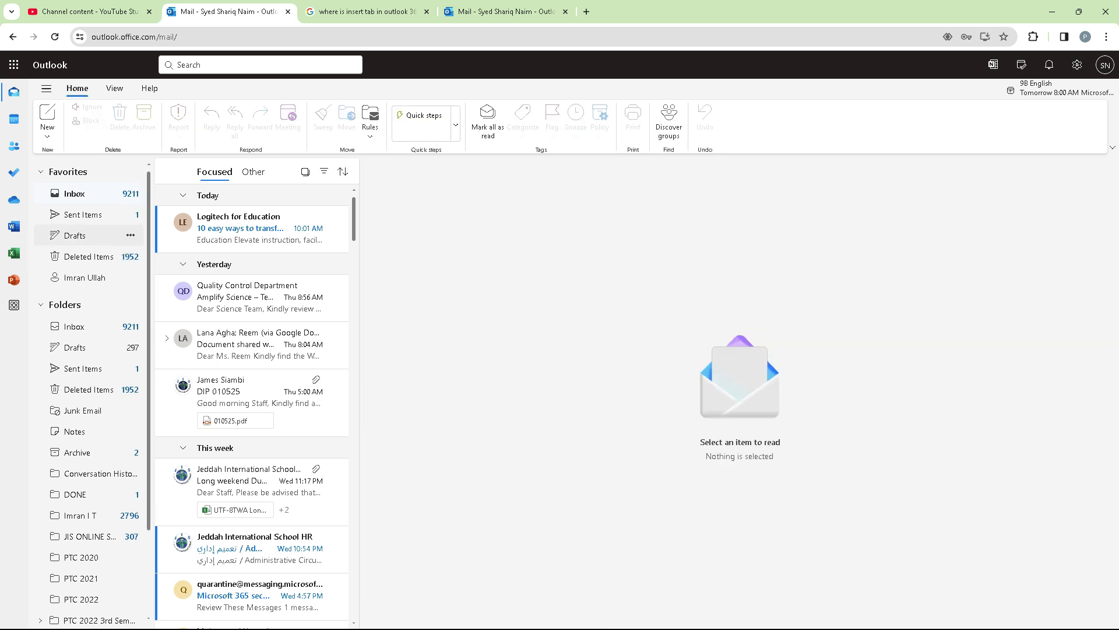
# Open the Sent Items folder and close the second mail tab showing the older Testing email.
pyautogui.click(84, 215)
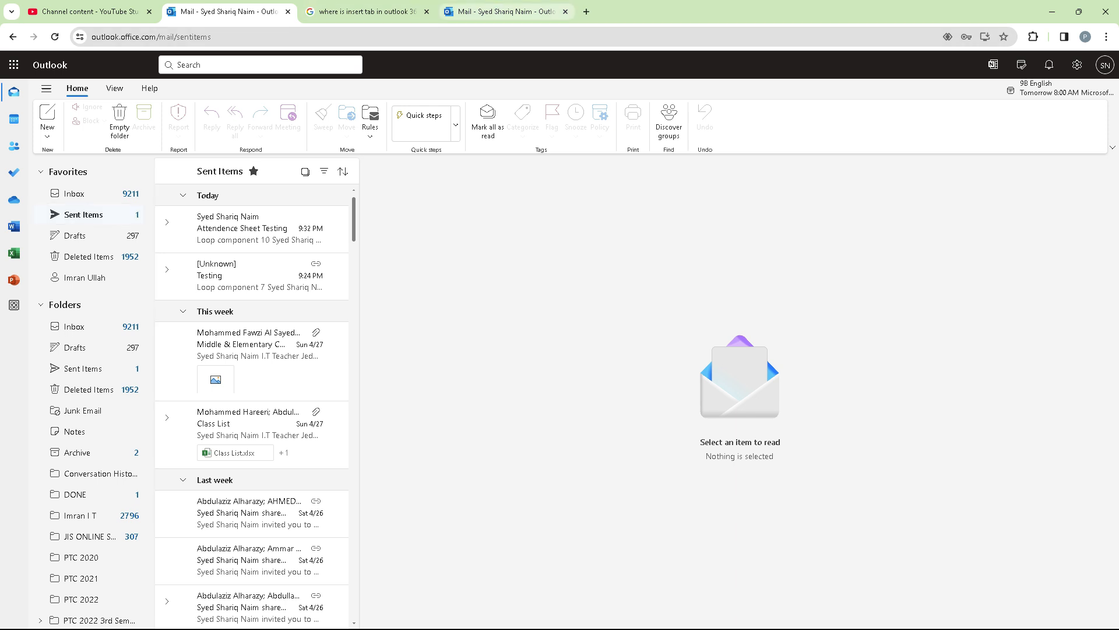
pyautogui.click(501, 11)
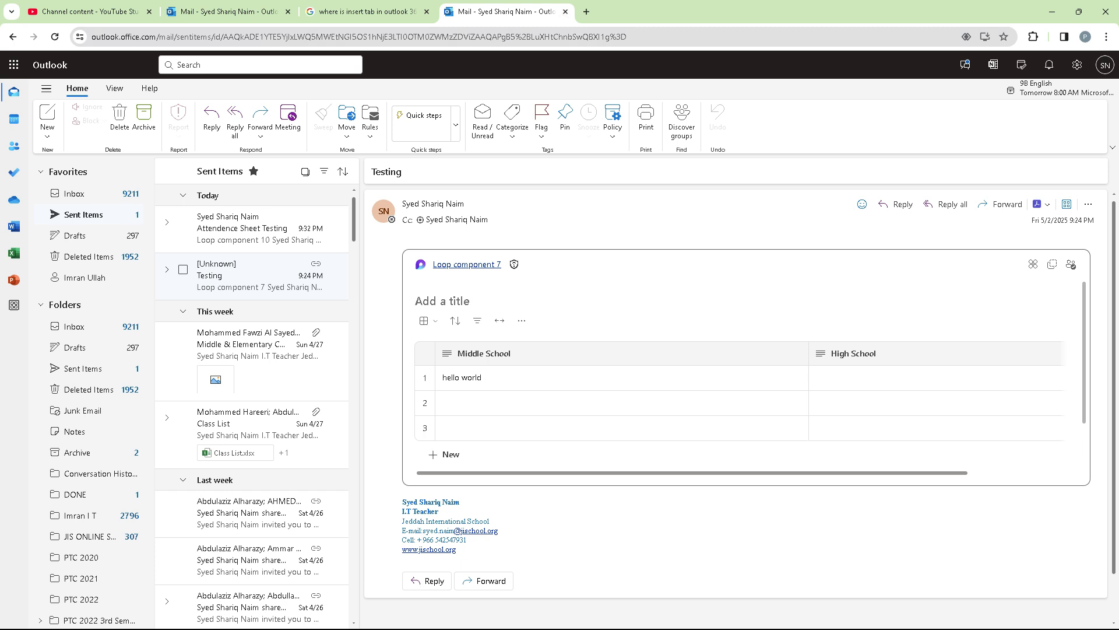
pyautogui.click(565, 12)
pyautogui.click(227, 12)
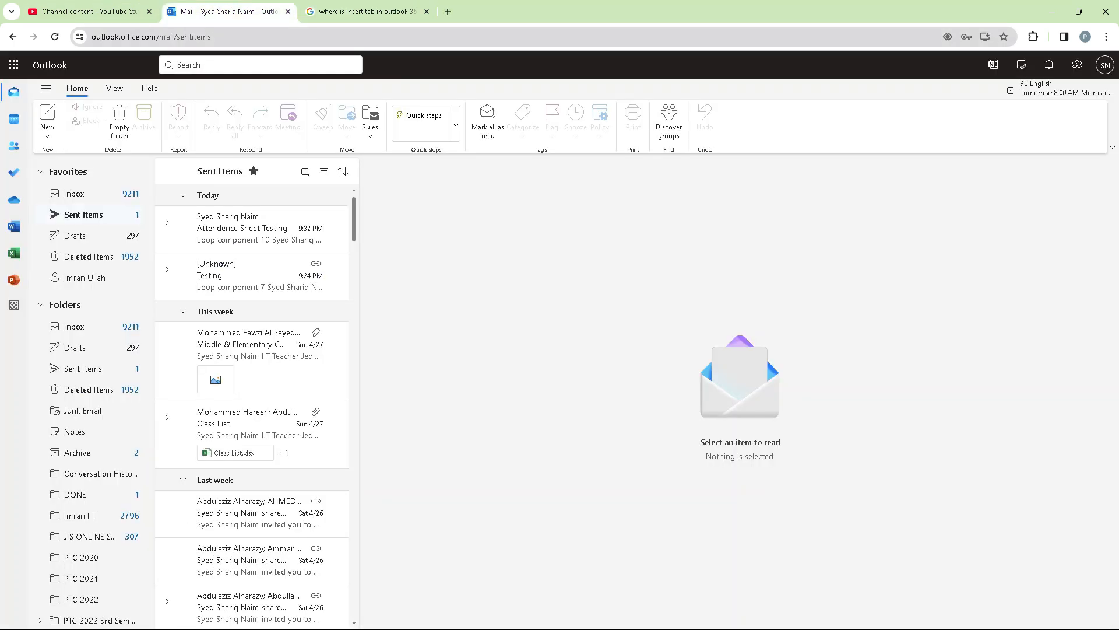
# Open the same Sent Items page in a new browser tab.
pyautogui.hotkey('ctrl', 'l')
pyautogui.hotkey('ctrl', 'c')
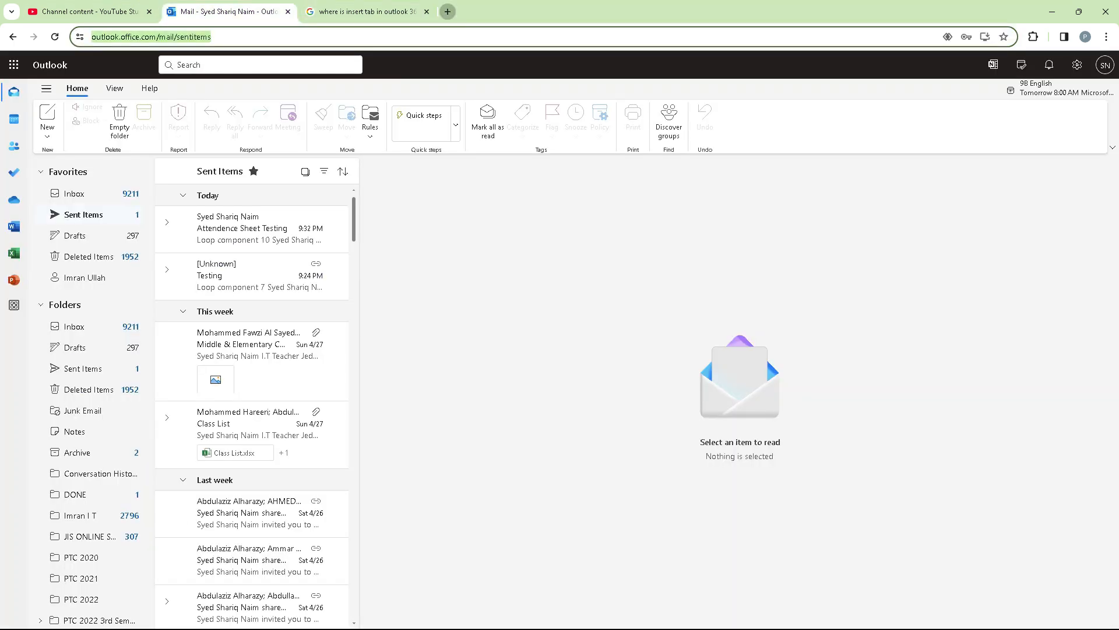
pyautogui.hotkey('ctrl', 't')
pyautogui.hotkey('ctrl', 'v')
pyautogui.press('Return')
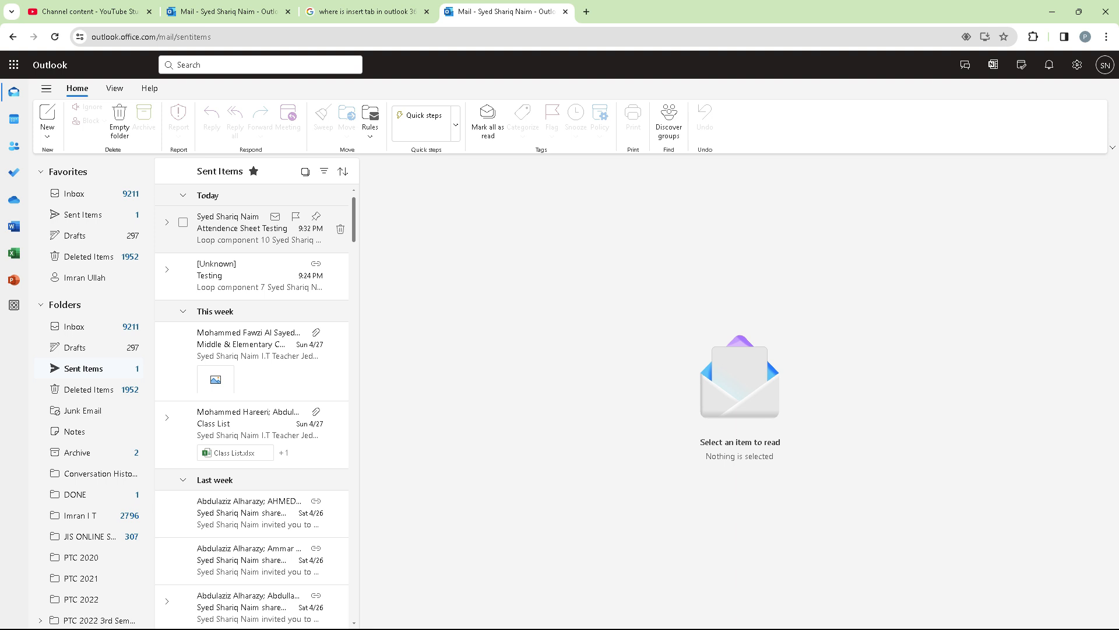
# Open the sent "Attendence Sheet Testing" email in both mail tabs.
pyautogui.click(251, 228)
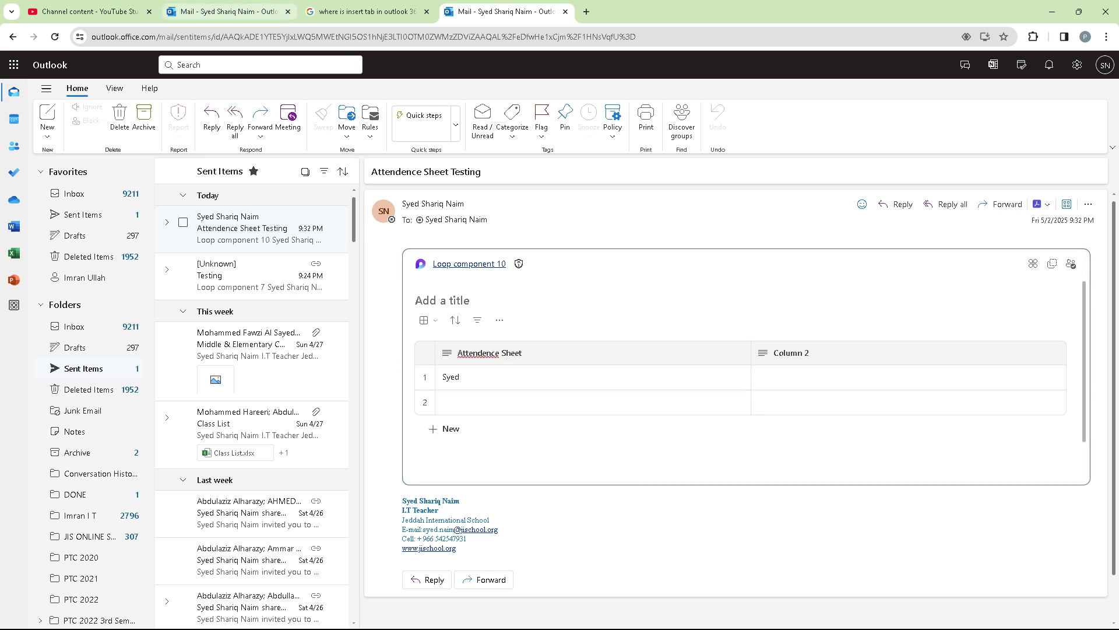
pyautogui.click(229, 11)
pyautogui.click(252, 229)
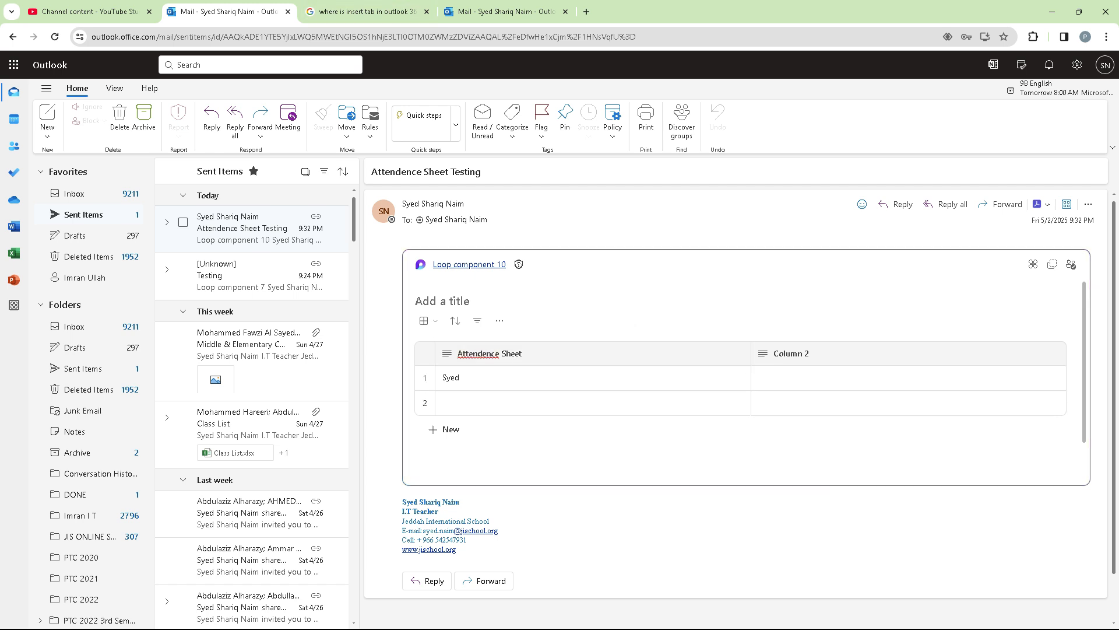
# Enter an attendee's name in row 2 of the Attendence Sheet column and check the table in the other mail tab.
pyautogui.click(593, 402)
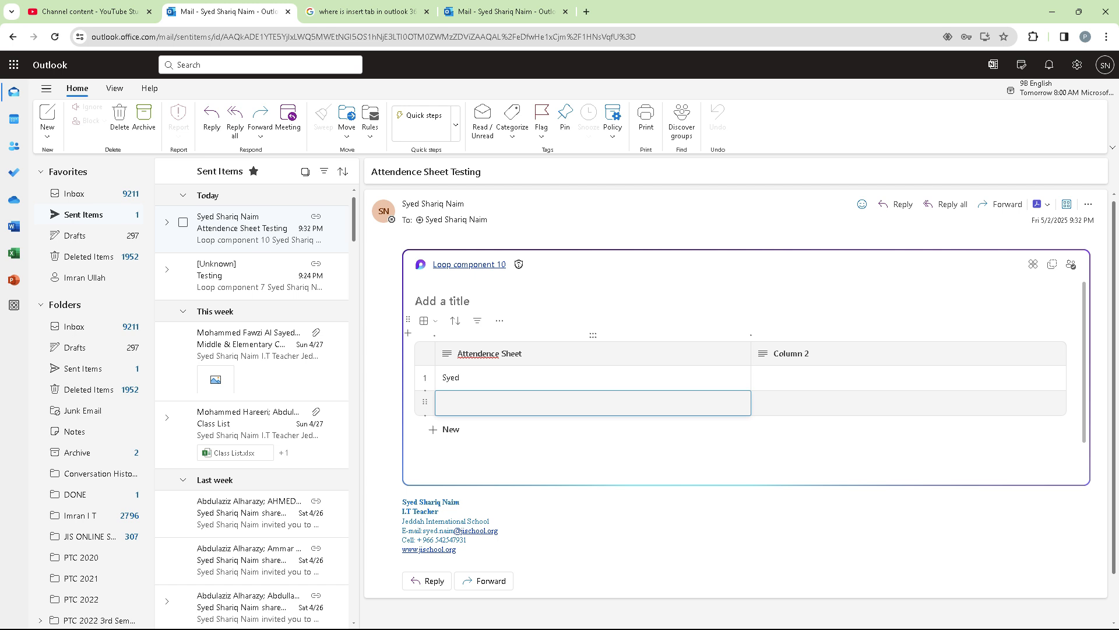
pyautogui.write('NAim')
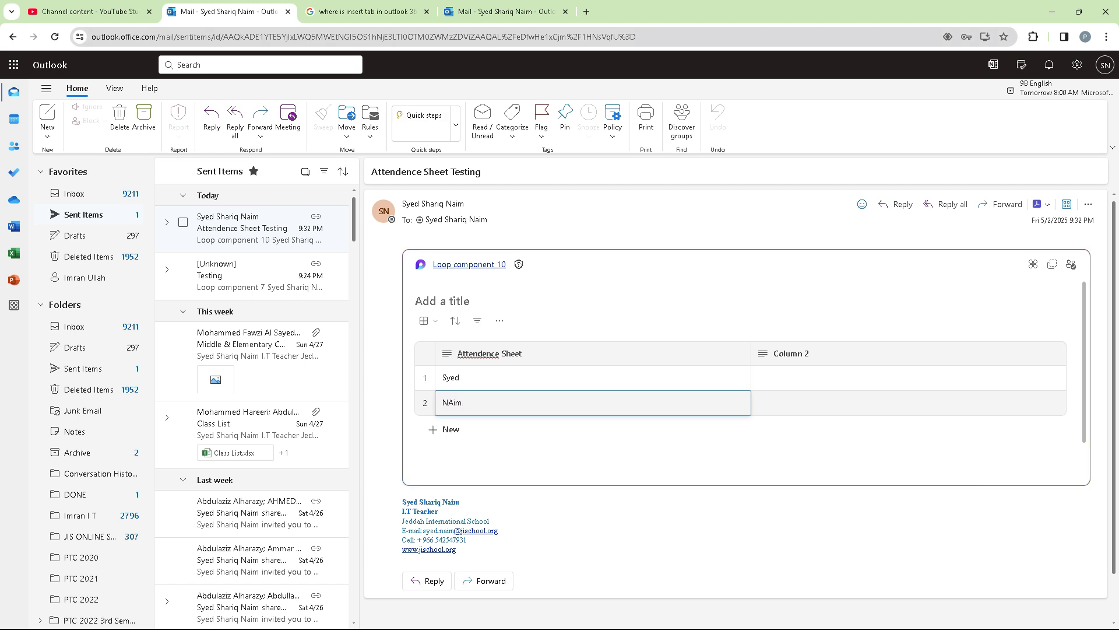
pyautogui.click(506, 11)
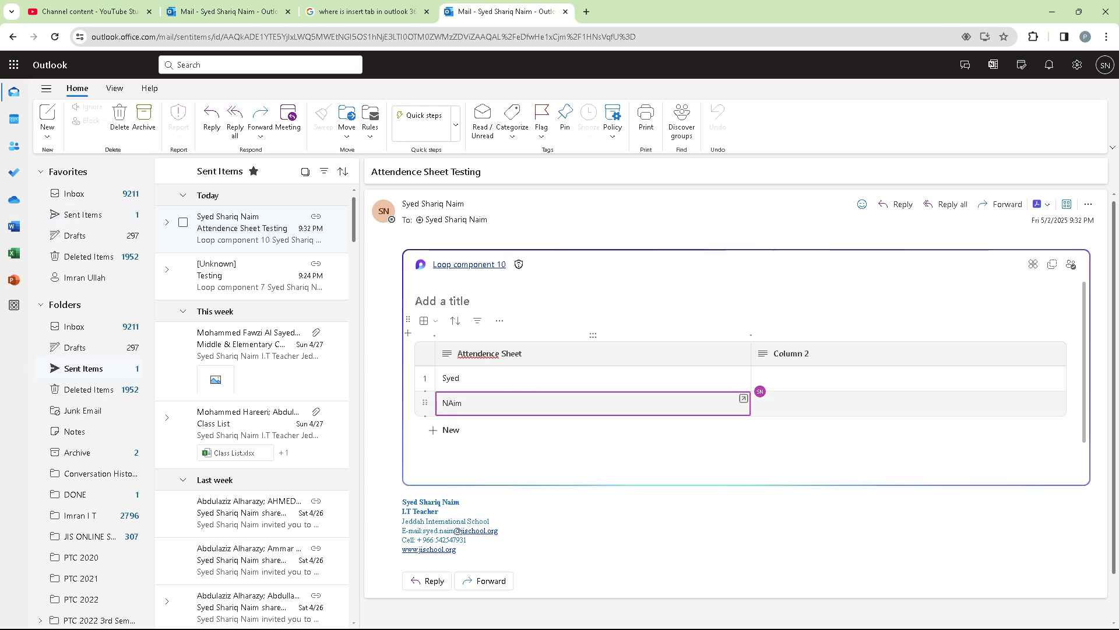
# Enter an attendee's name in row 1 of Column 2 and check the table in the first mail tab.
pyautogui.click(860, 378)
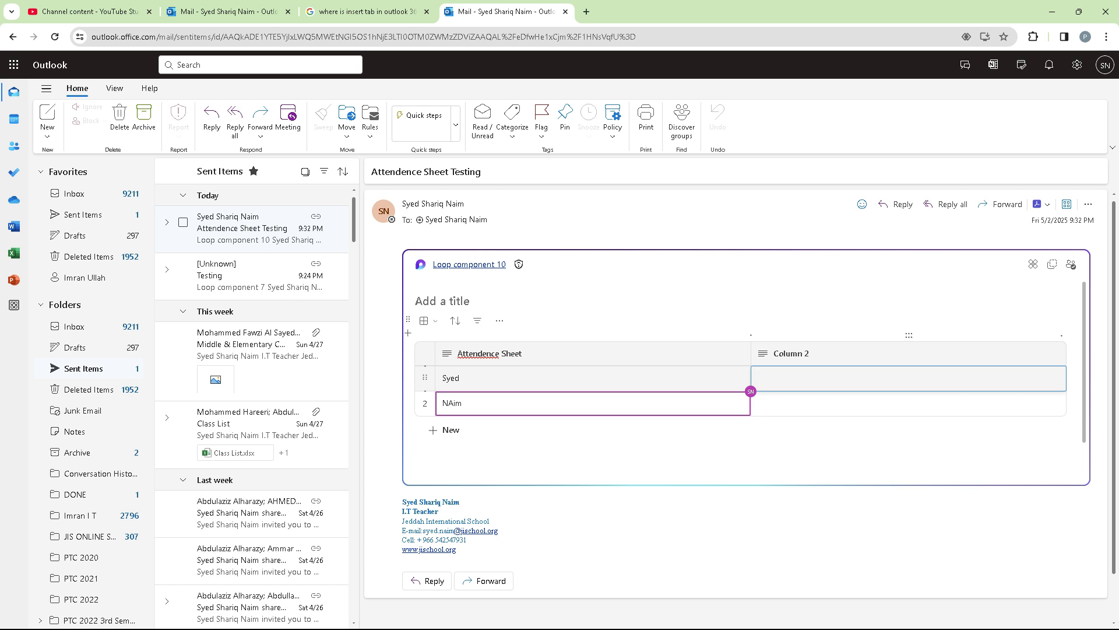
pyautogui.write('Hashim')
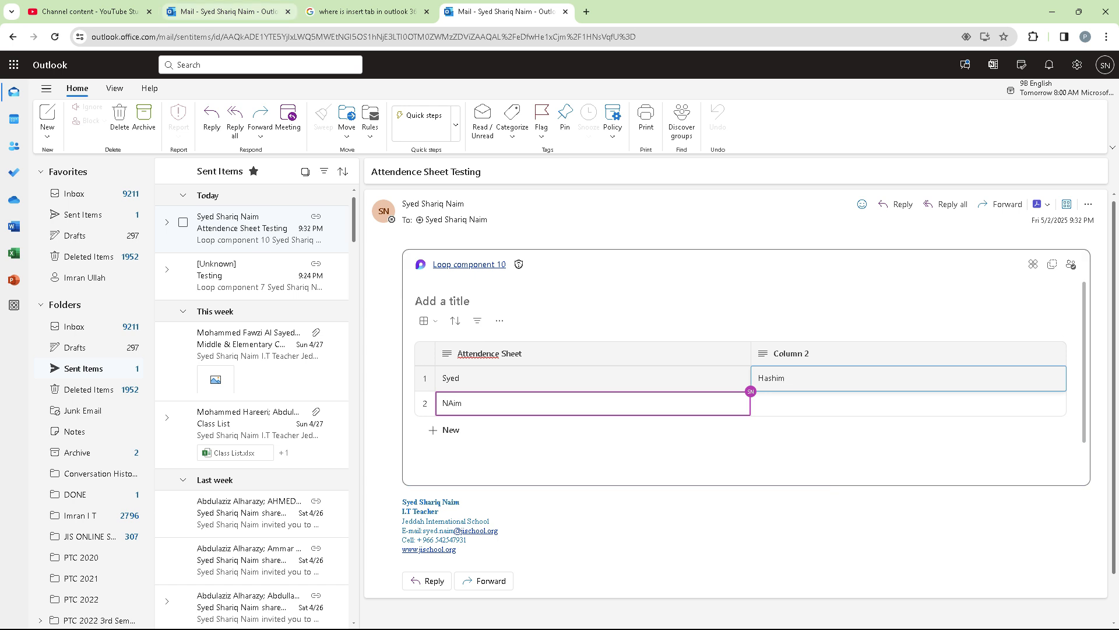
pyautogui.click(228, 12)
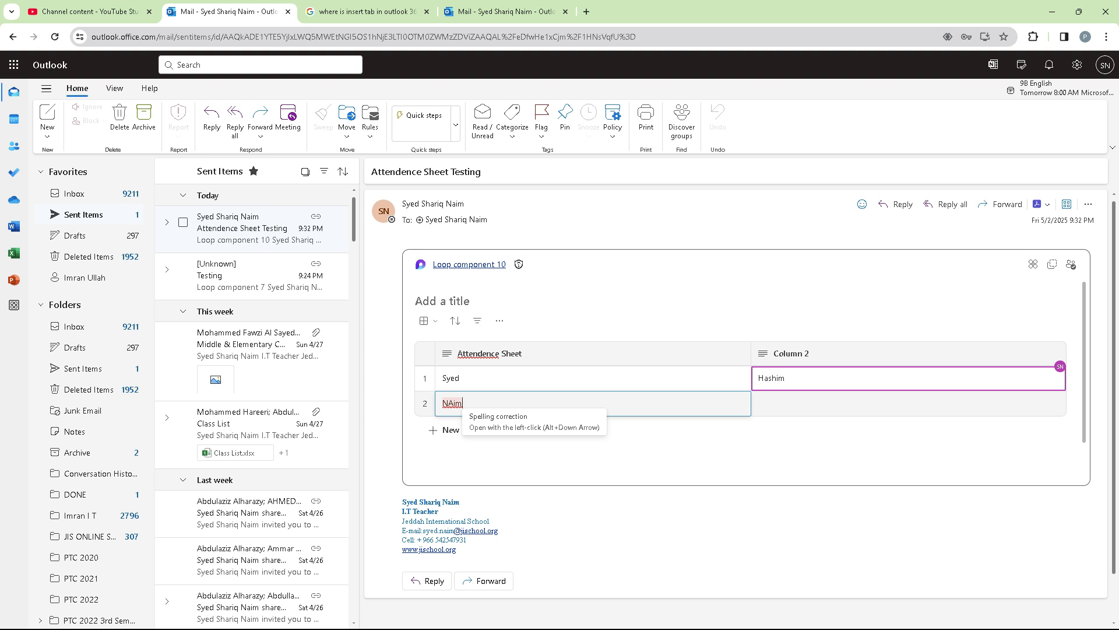
# Open Loop component 10 from the email in the Loop app and dismiss the welcome dialog.
pyautogui.click(506, 11)
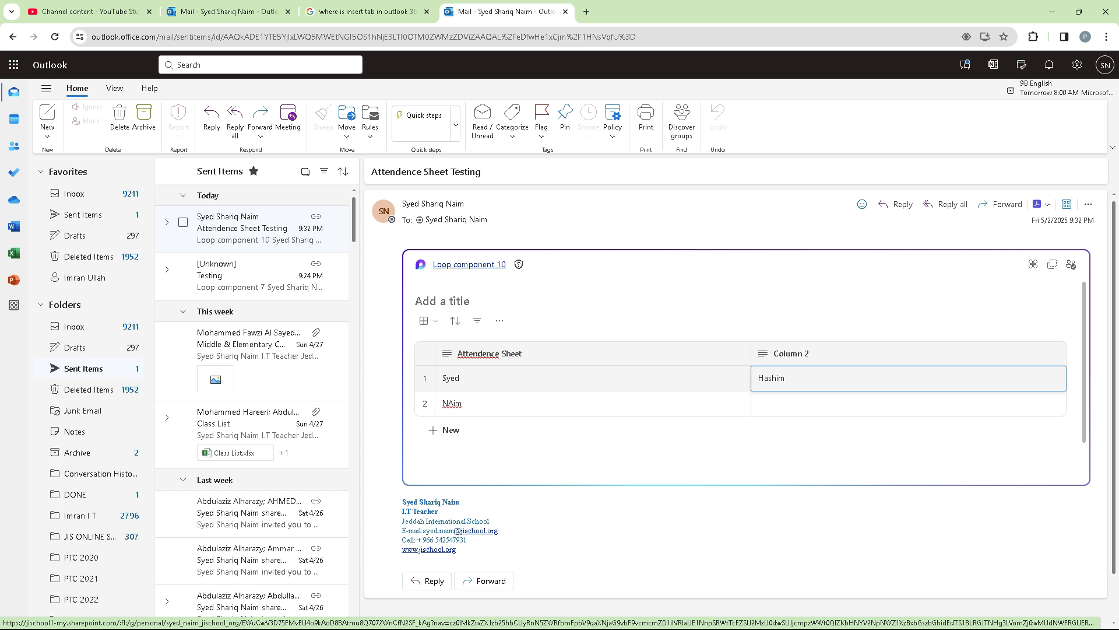
pyautogui.click(469, 264)
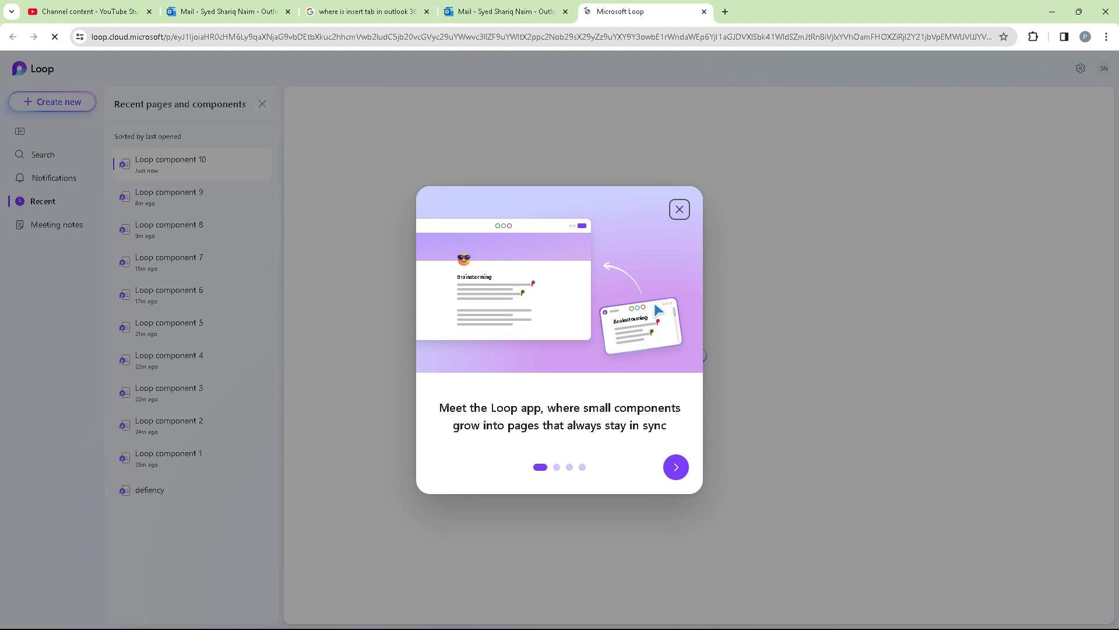
pyautogui.click(679, 209)
# Rename the second table column as "High School" in the Loop app and check the table in the first mail tab.
pyautogui.click(618, 309)
pyautogui.click(695, 332)
pyautogui.click(752, 338)
pyautogui.click(758, 310)
pyautogui.click(642, 309)
pyautogui.click(781, 283)
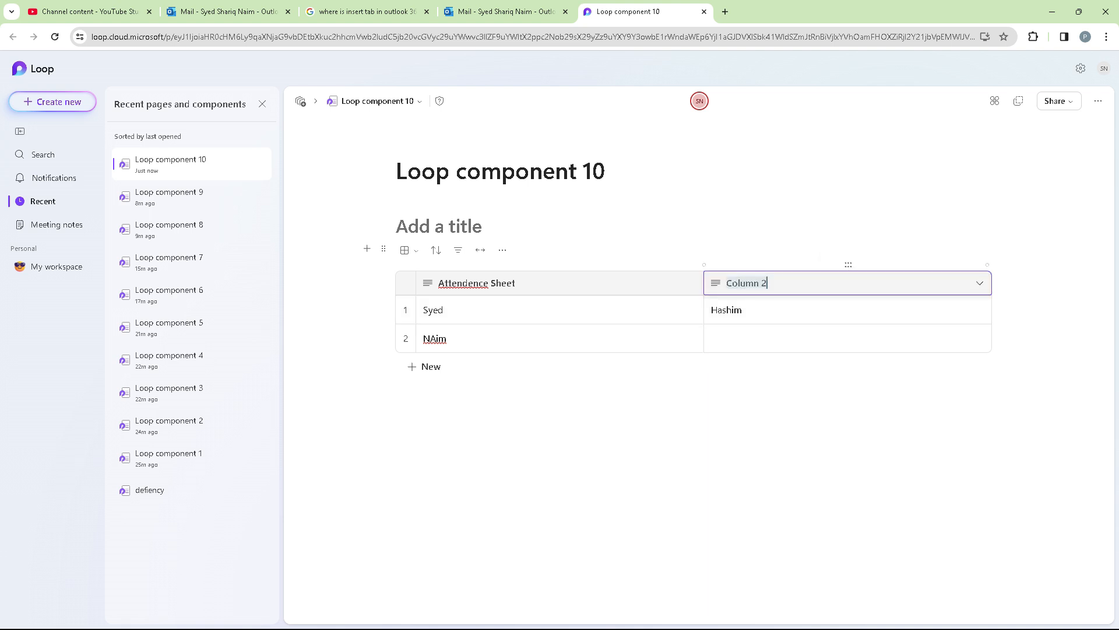
pyautogui.write('High School')
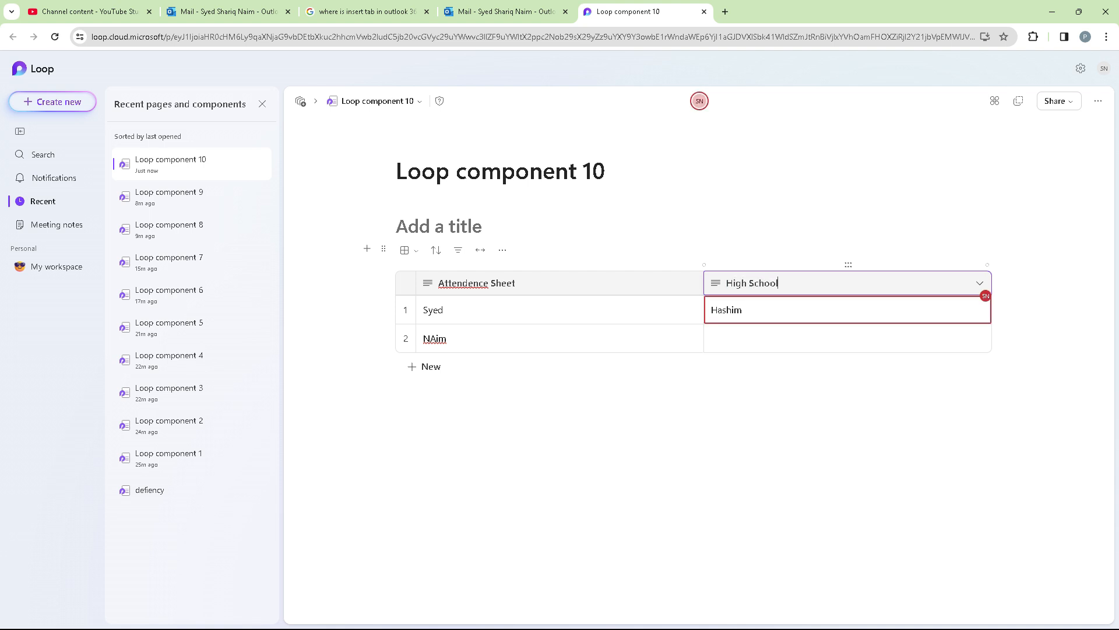
pyautogui.click(228, 11)
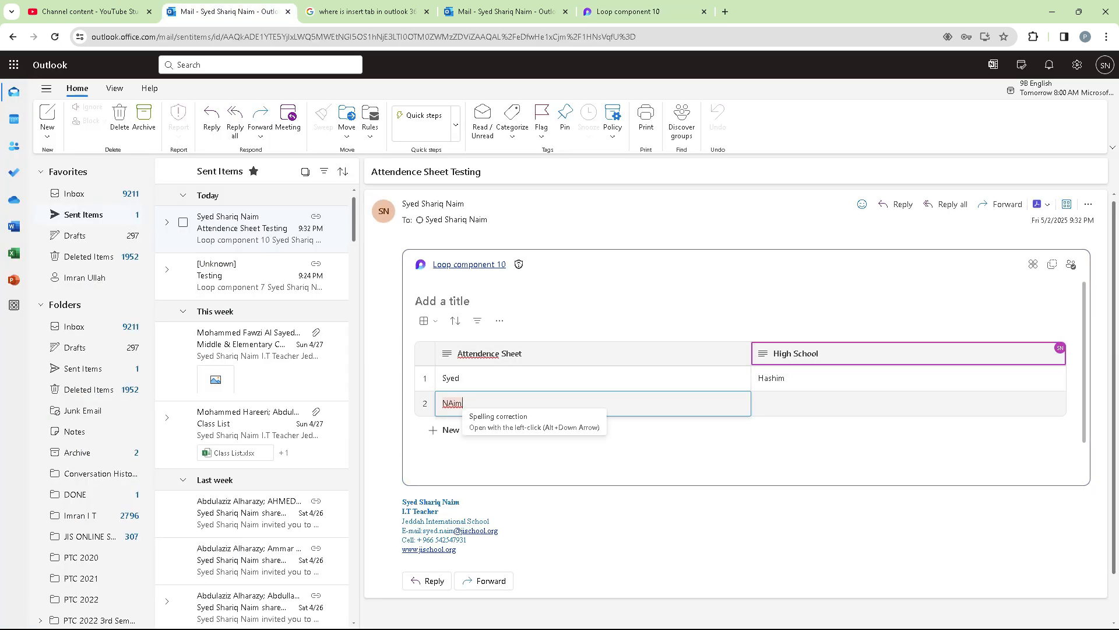
pyautogui.press('super')
pyautogui.click(960, 615)
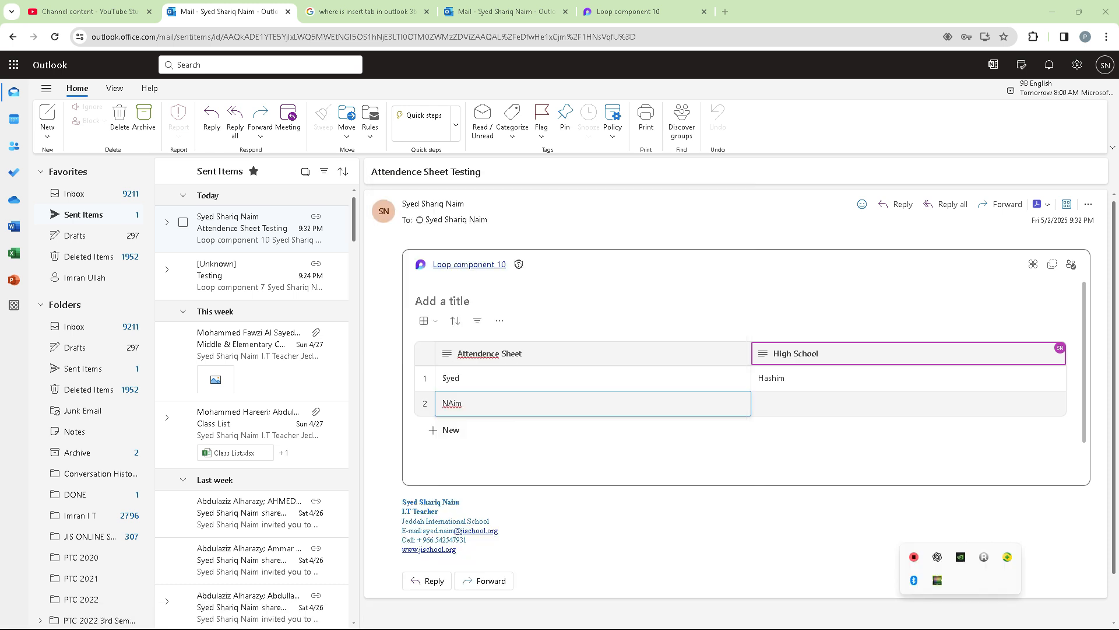
pyautogui.rightClick(914, 557)
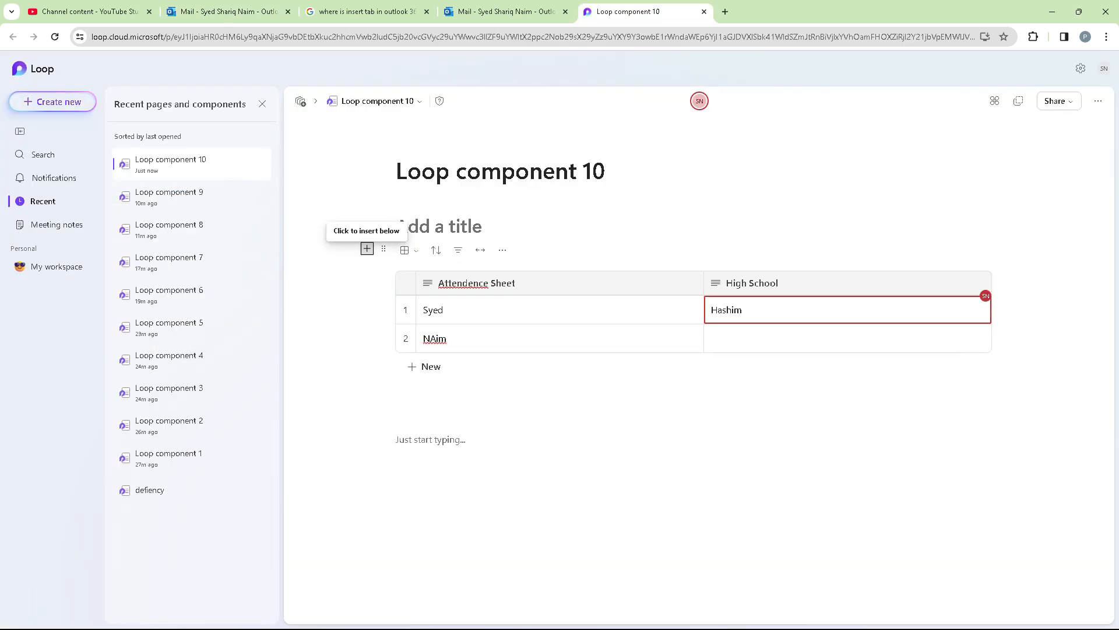
# Look through the elements and templates that can be inserted below the table on the Loop component 10 page.
pyautogui.click(367, 249)
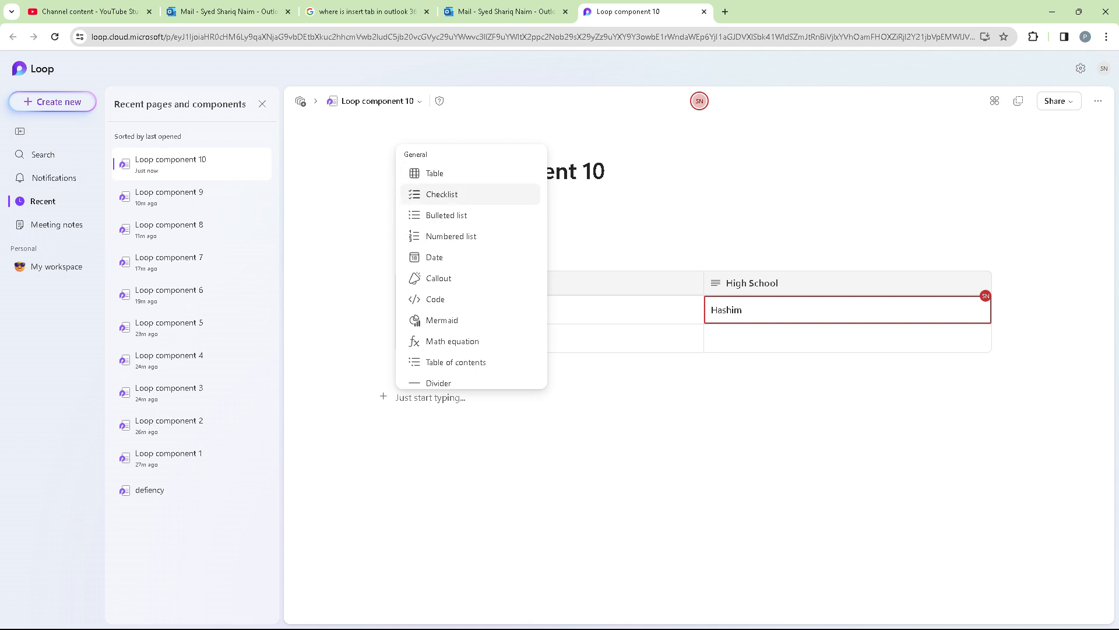
pyautogui.scroll(-6, 471, 261)
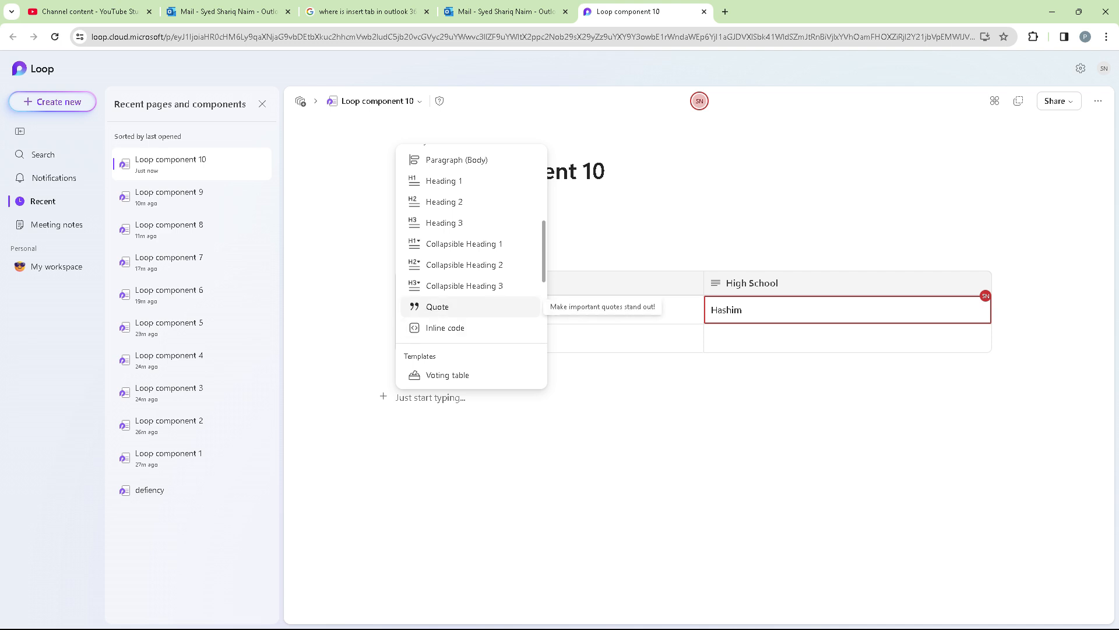
pyautogui.scroll(6, 471, 282)
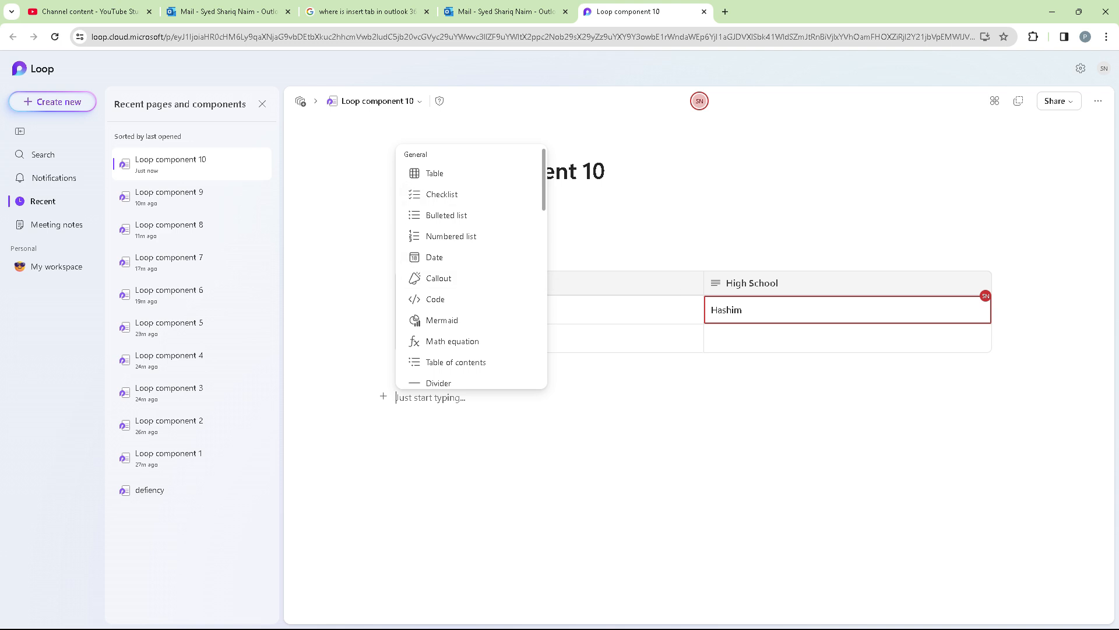
pyautogui.press('Escape')
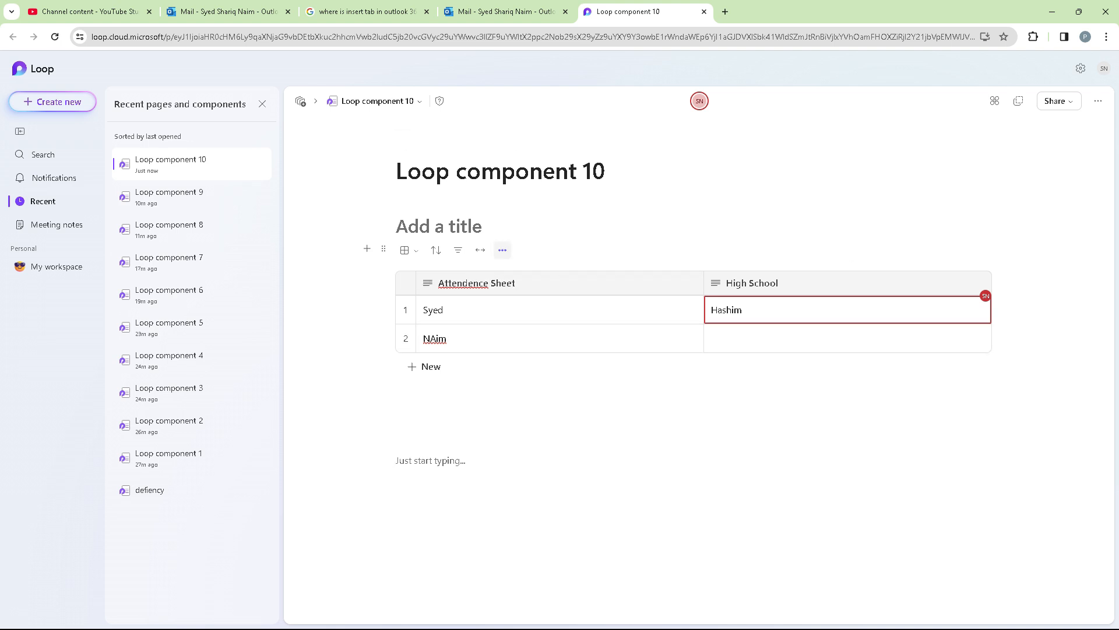
# Look through the filter, sort and additional options of the attendance table on the Loop component 10 page.
pyautogui.click(458, 250)
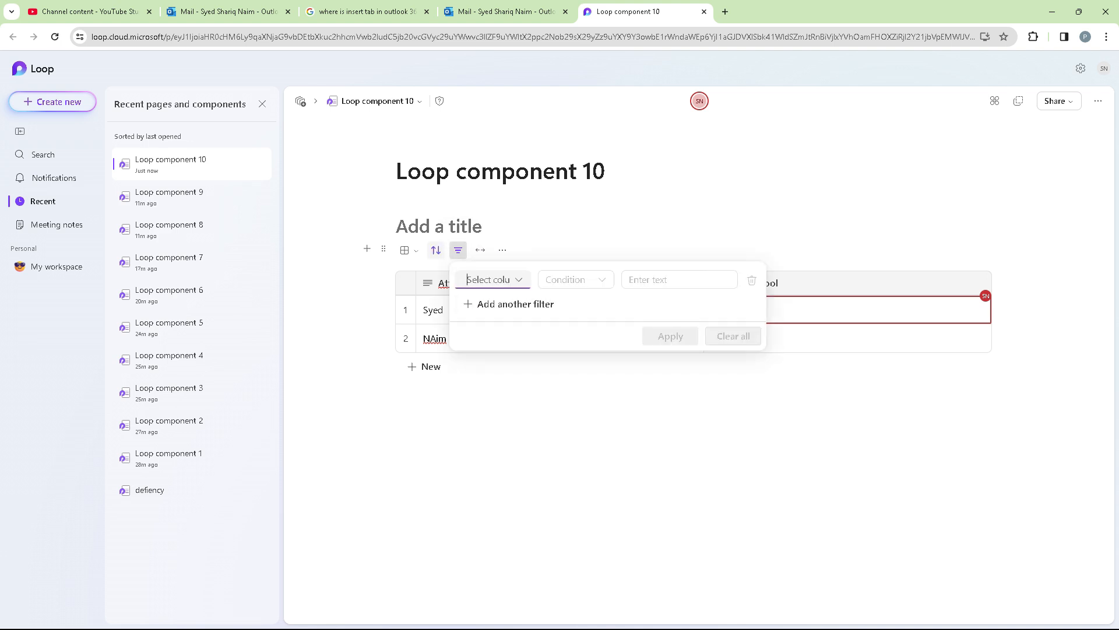
pyautogui.click(436, 250)
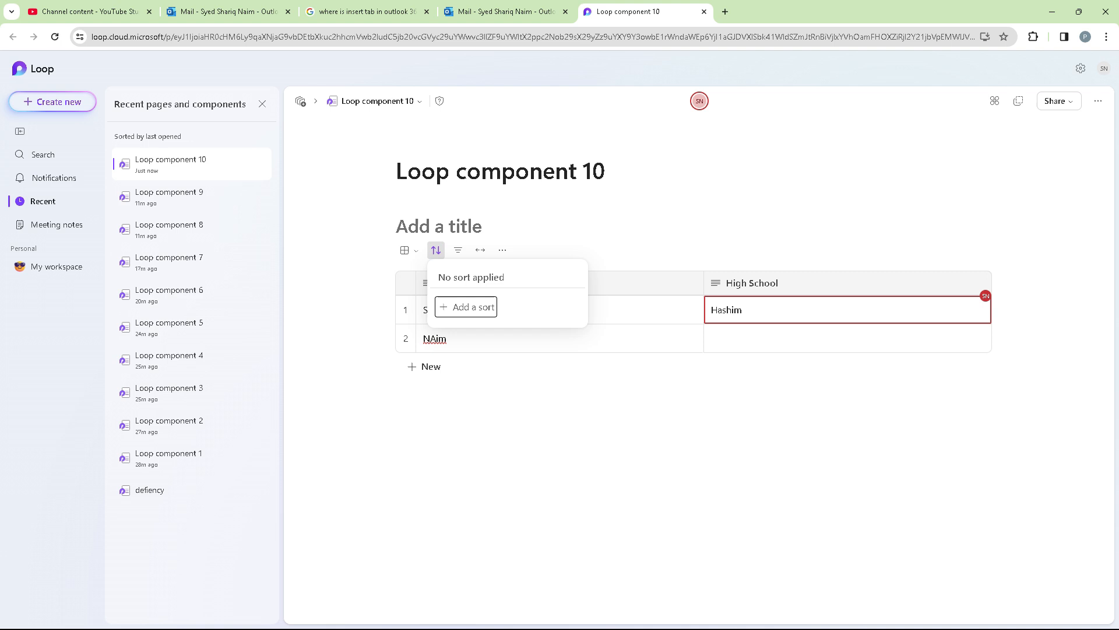
pyautogui.click(502, 249)
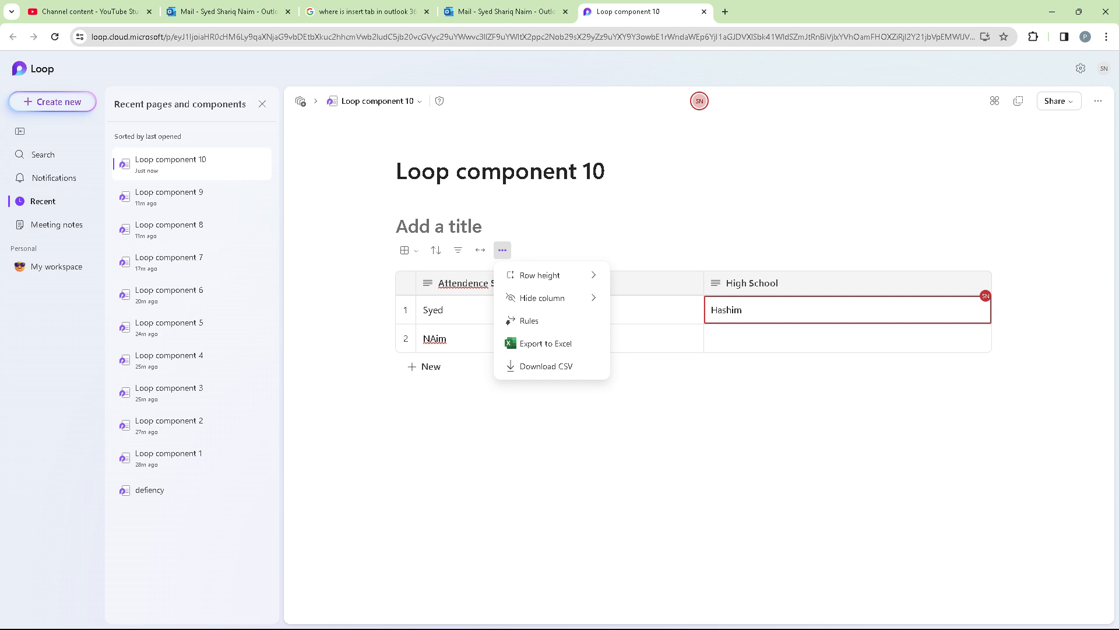
pyautogui.click(431, 461)
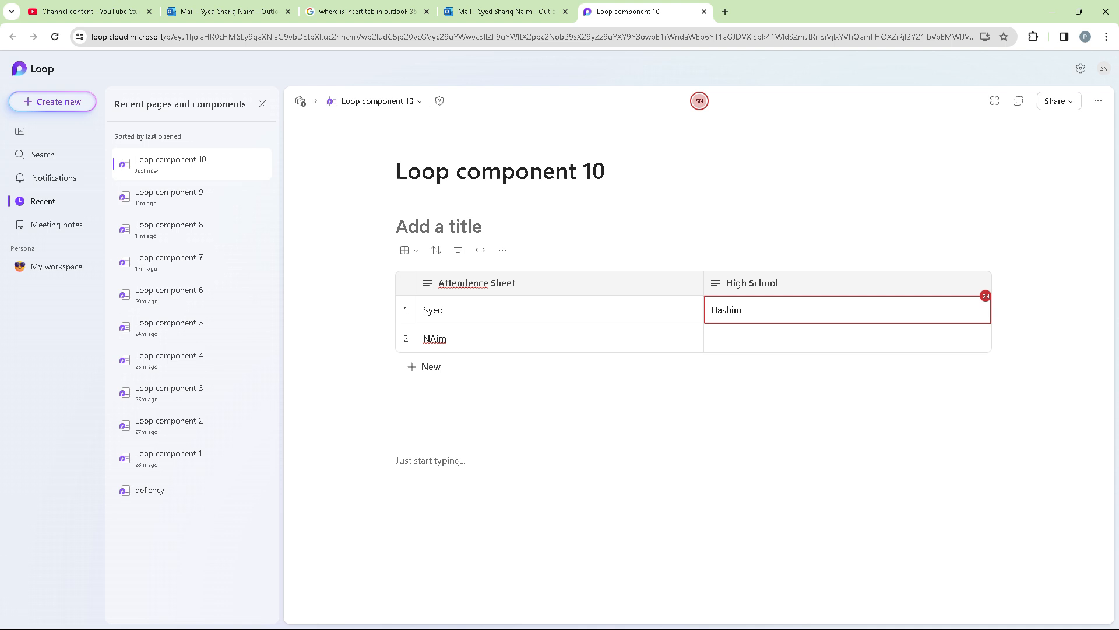
pyautogui.press('super')
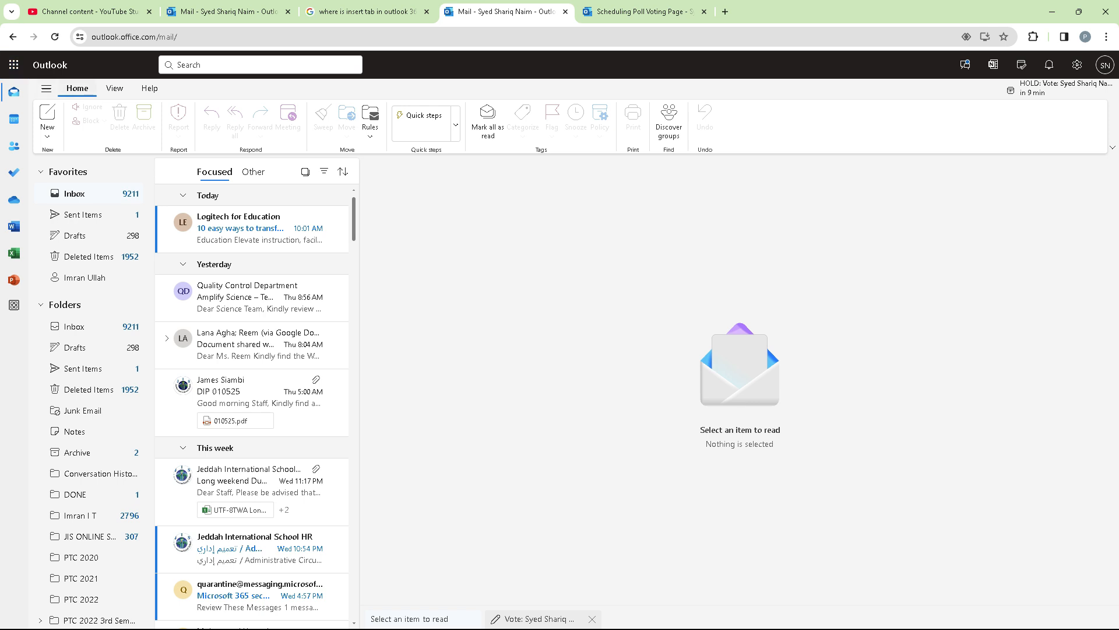
# Start a new email in Outlook and add the two recipients' names to the To field.
pyautogui.click(47, 114)
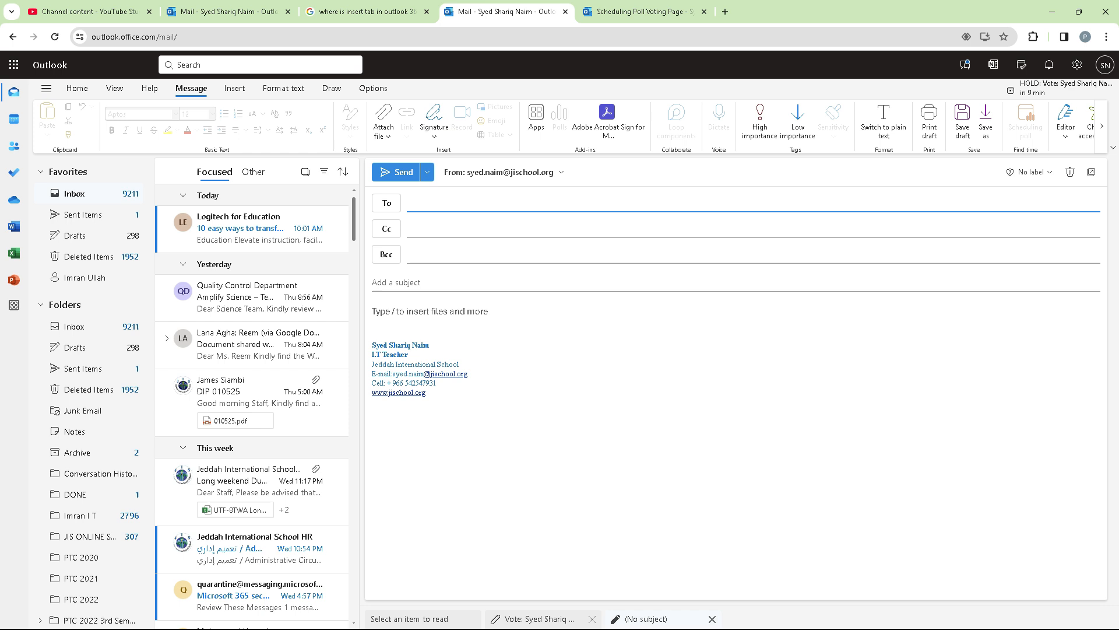
pyautogui.write('saif')
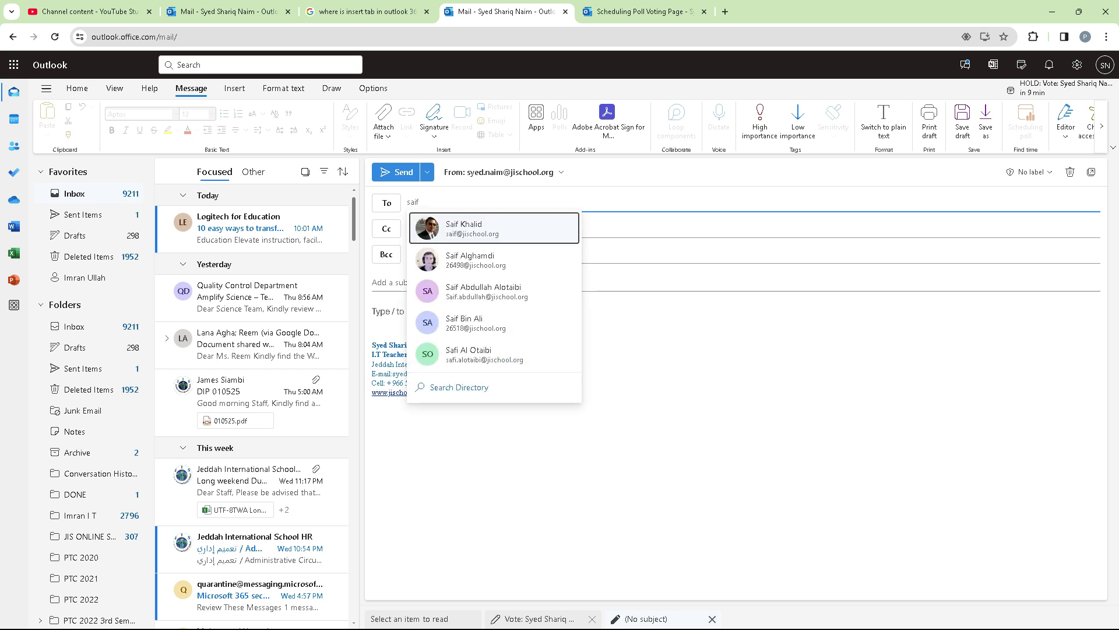
pyautogui.press('Return')
pyautogui.write('syed')
pyautogui.press('Return')
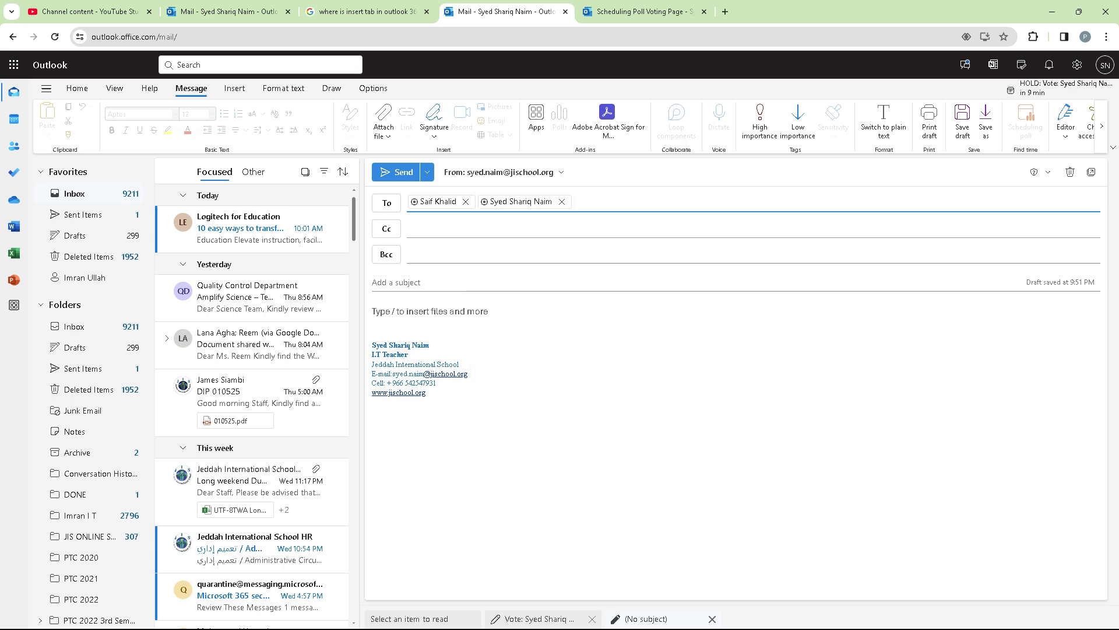
# Open the scheduling poll setup for the body of the new message.
pyautogui.click(430, 311)
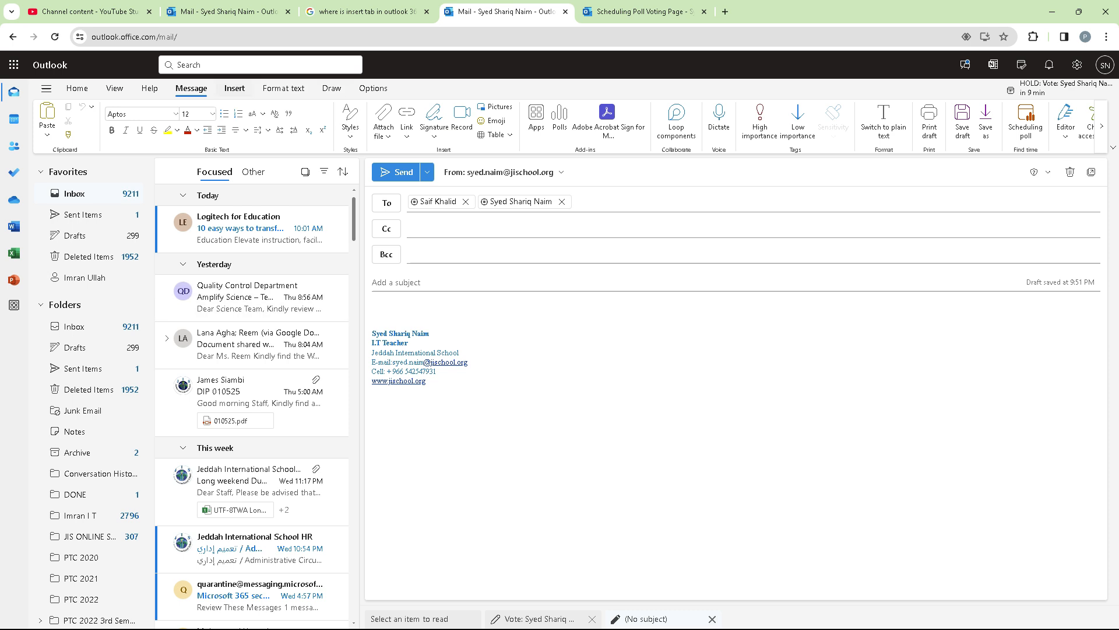
pyautogui.click(235, 88)
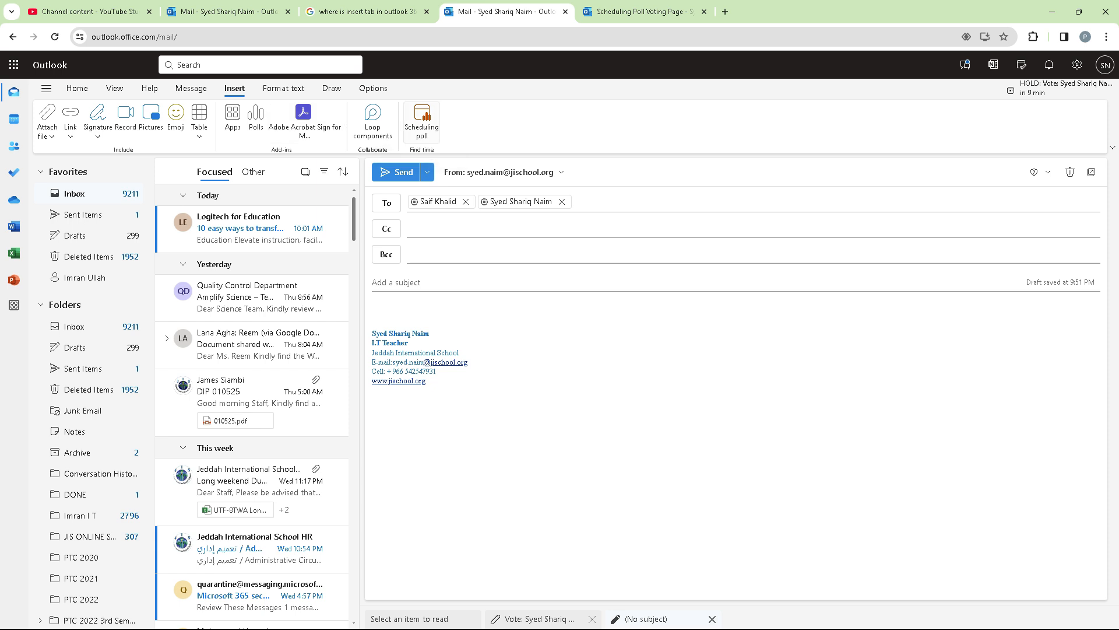
pyautogui.click(422, 123)
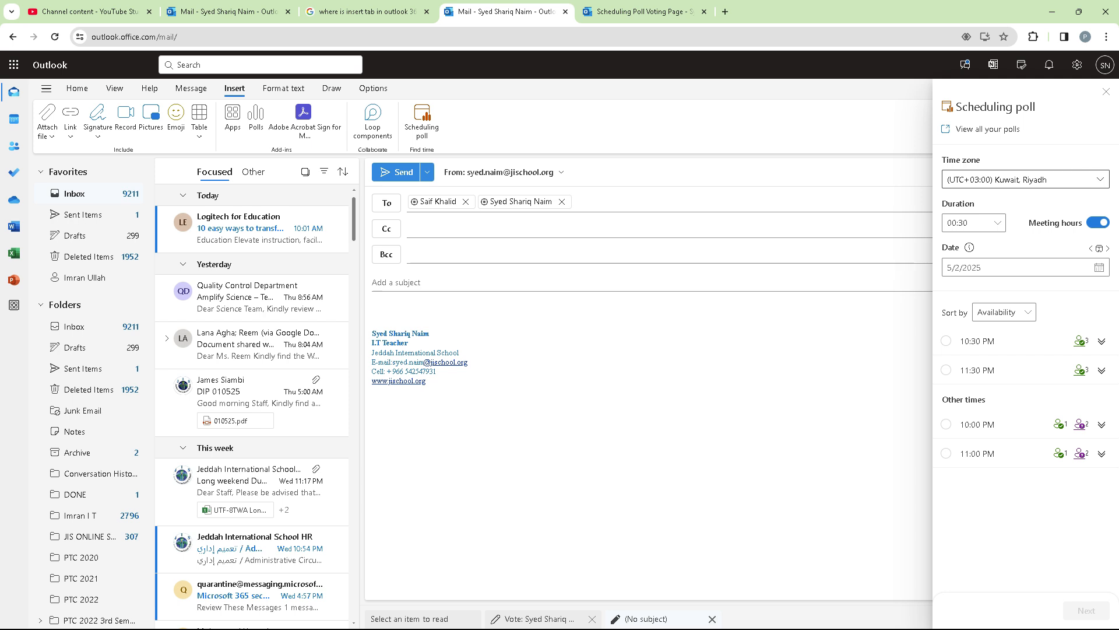
# Examine the scheduling poll's time zone, duration, date and sort options, trying the Time sort before returning to Availability.
pyautogui.click(1099, 179)
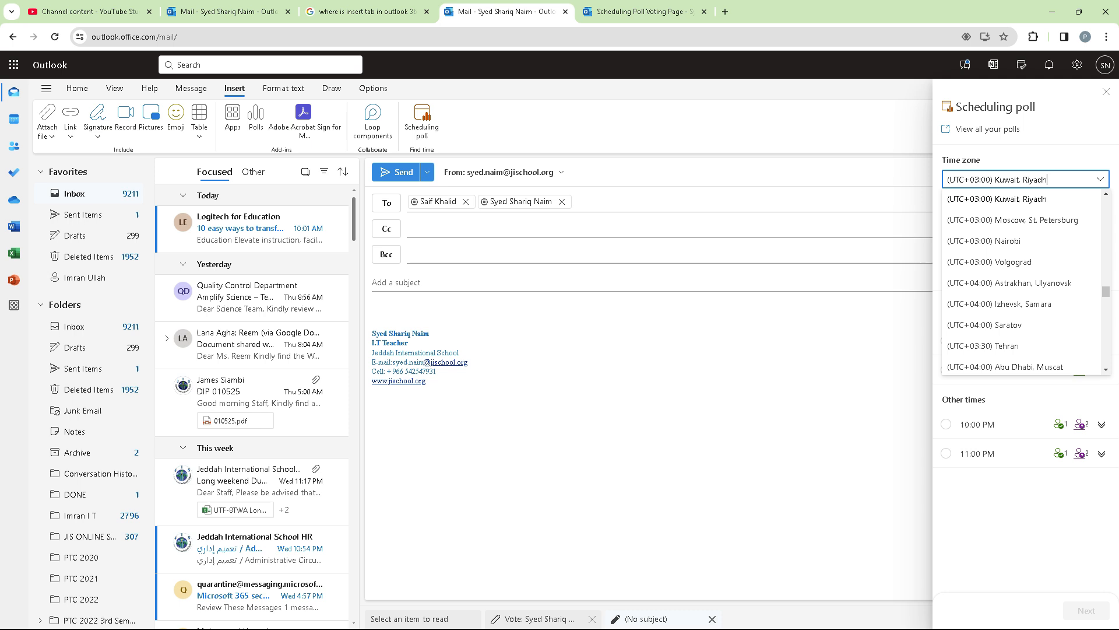
pyautogui.click(1099, 180)
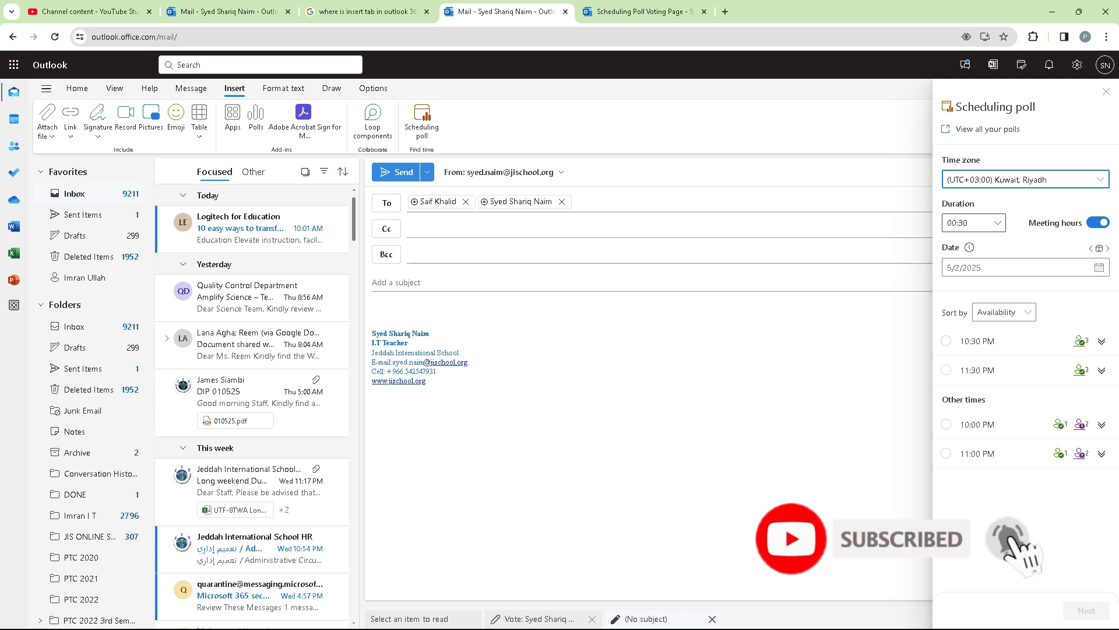
pyautogui.click(997, 223)
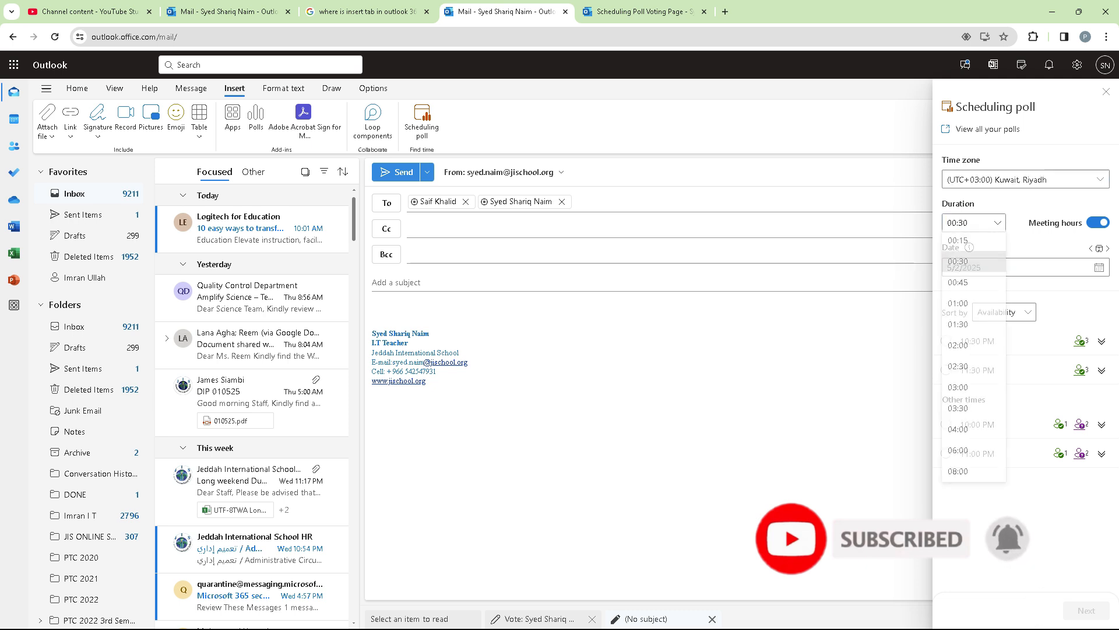
pyautogui.click(997, 222)
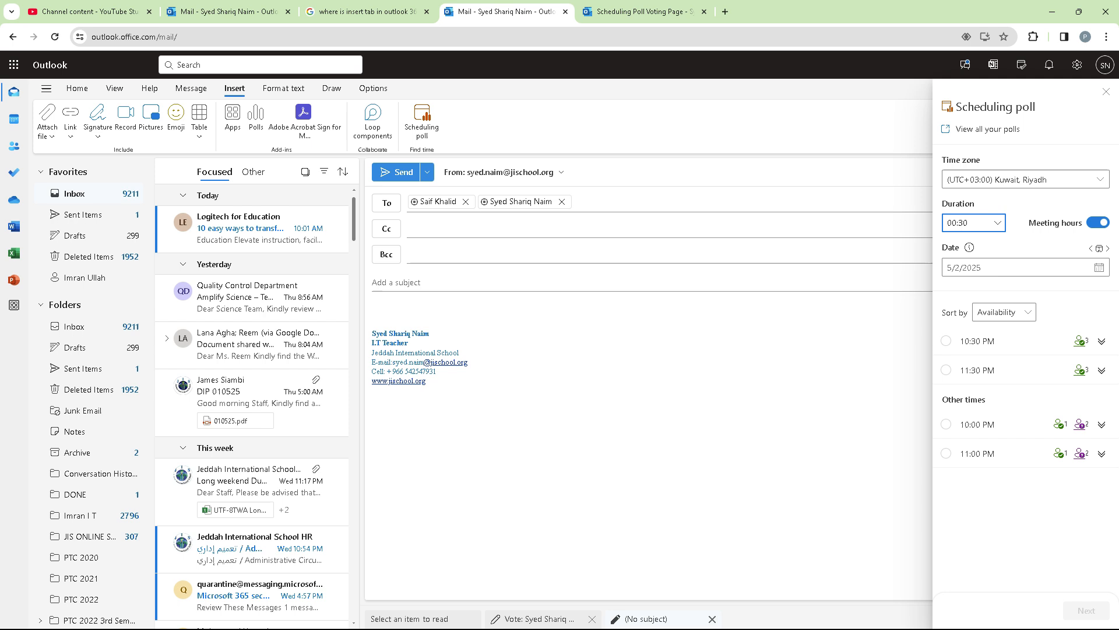
pyautogui.click(1099, 267)
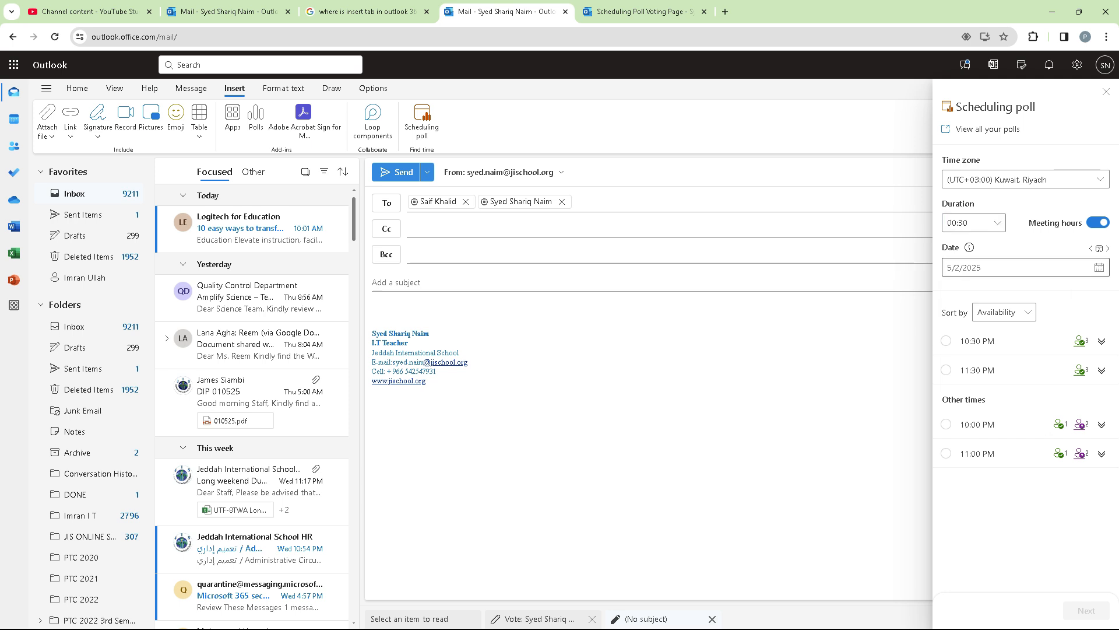
pyautogui.click(1099, 267)
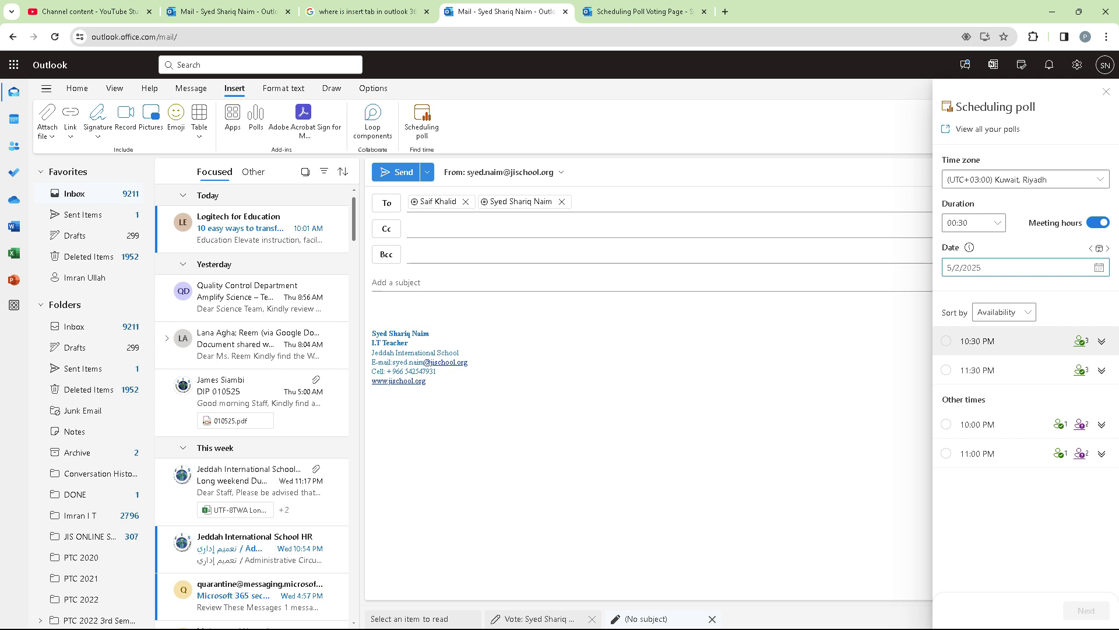
pyautogui.click(1004, 312)
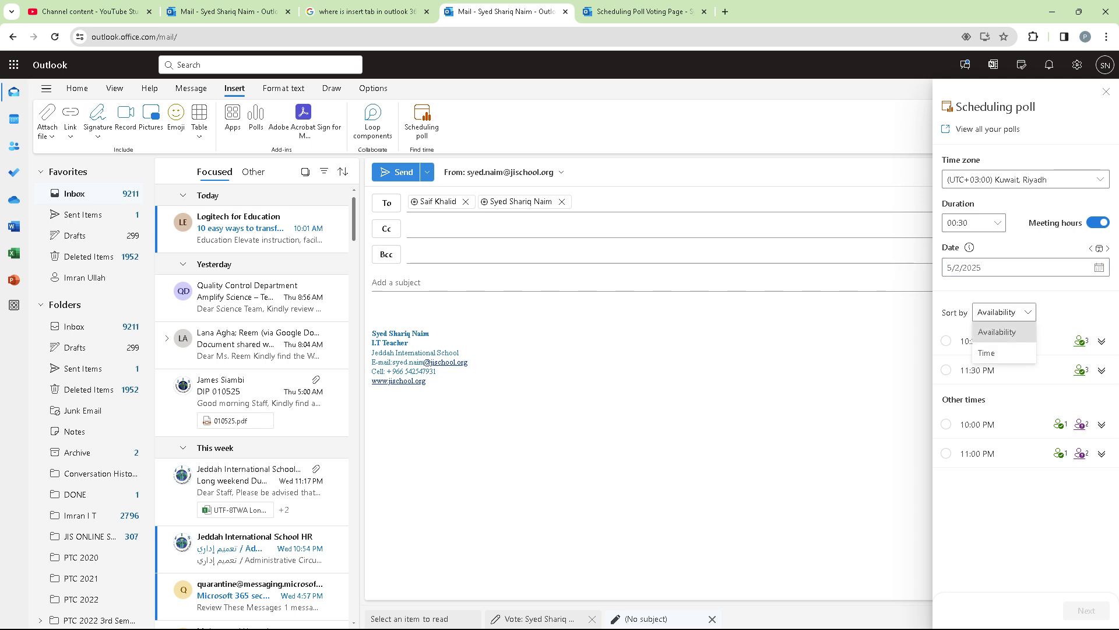
pyautogui.click(1001, 352)
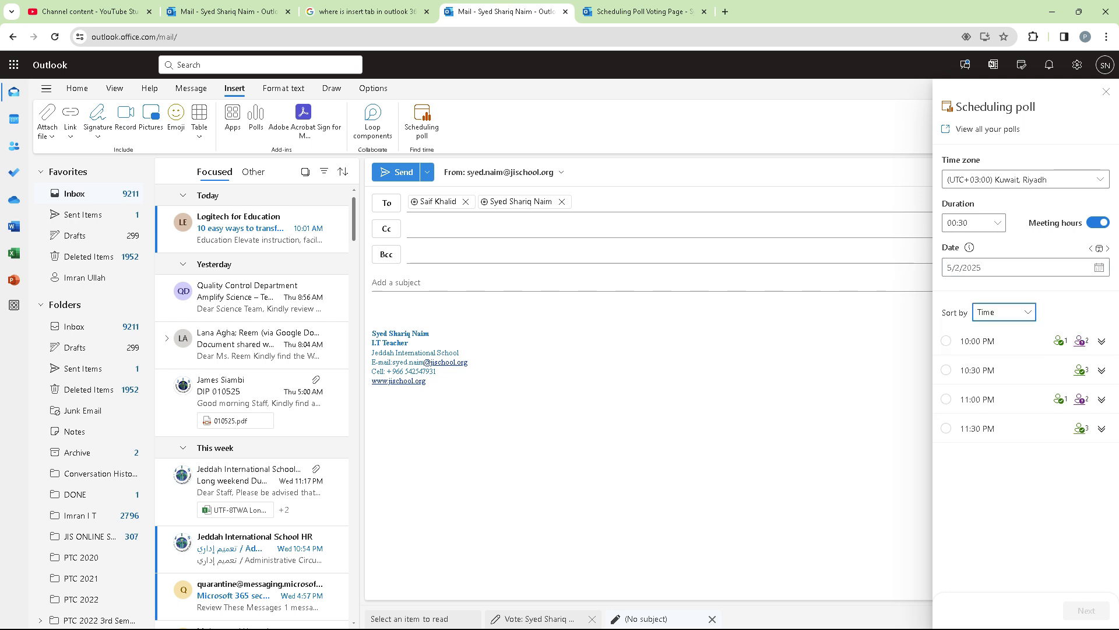
pyautogui.click(1004, 312)
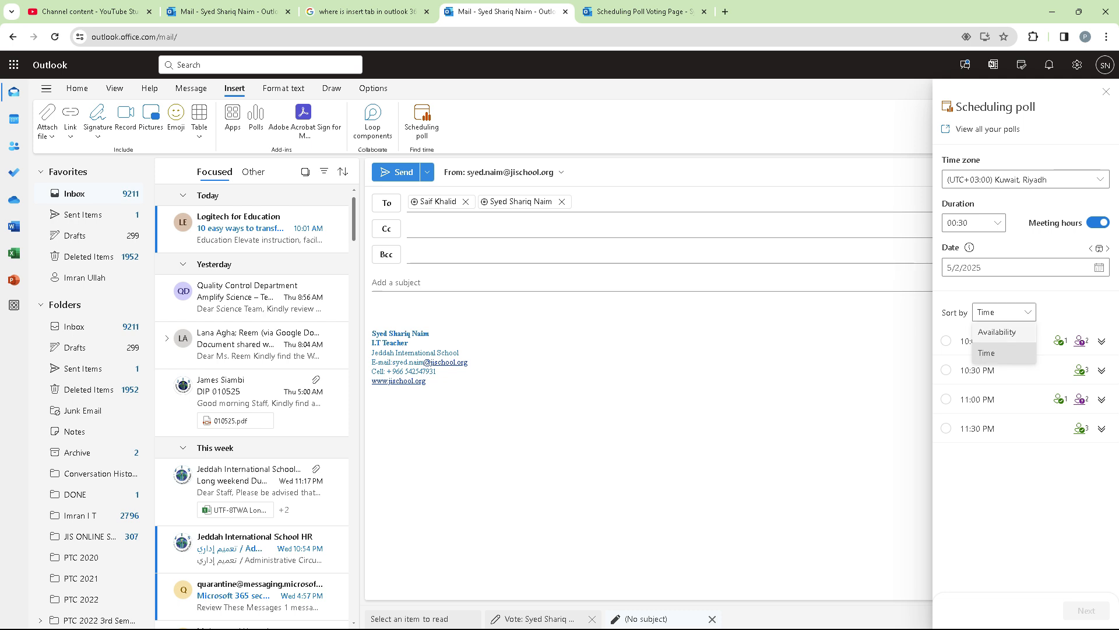
pyautogui.click(997, 331)
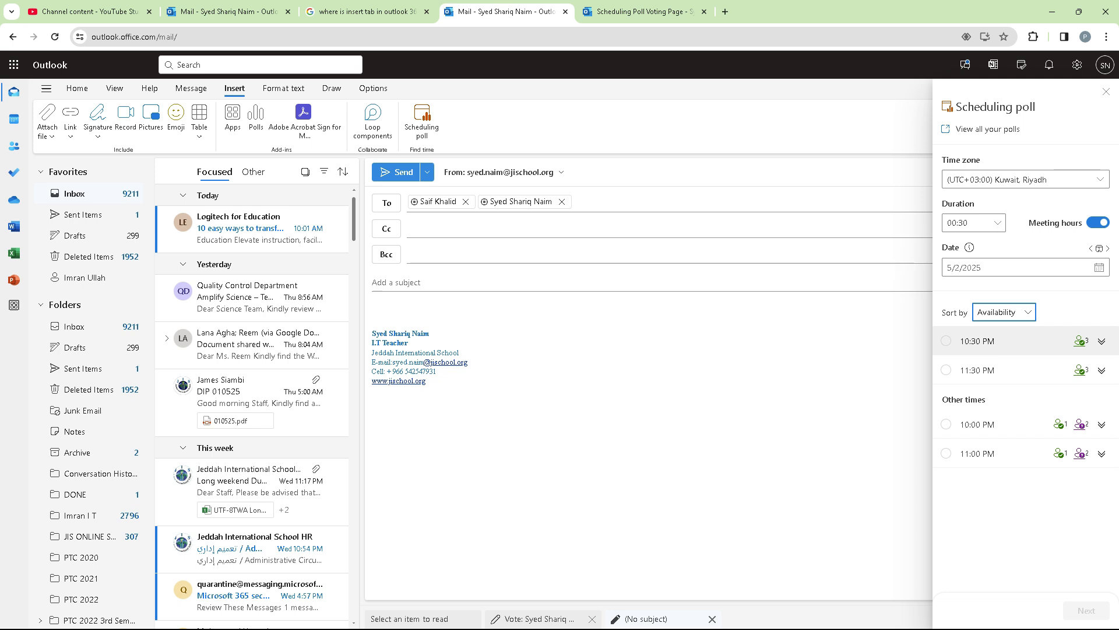
# Select the 10:30 PM and 11:00 PM time options for the poll and set the meeting duration to 04:00.
pyautogui.click(946, 341)
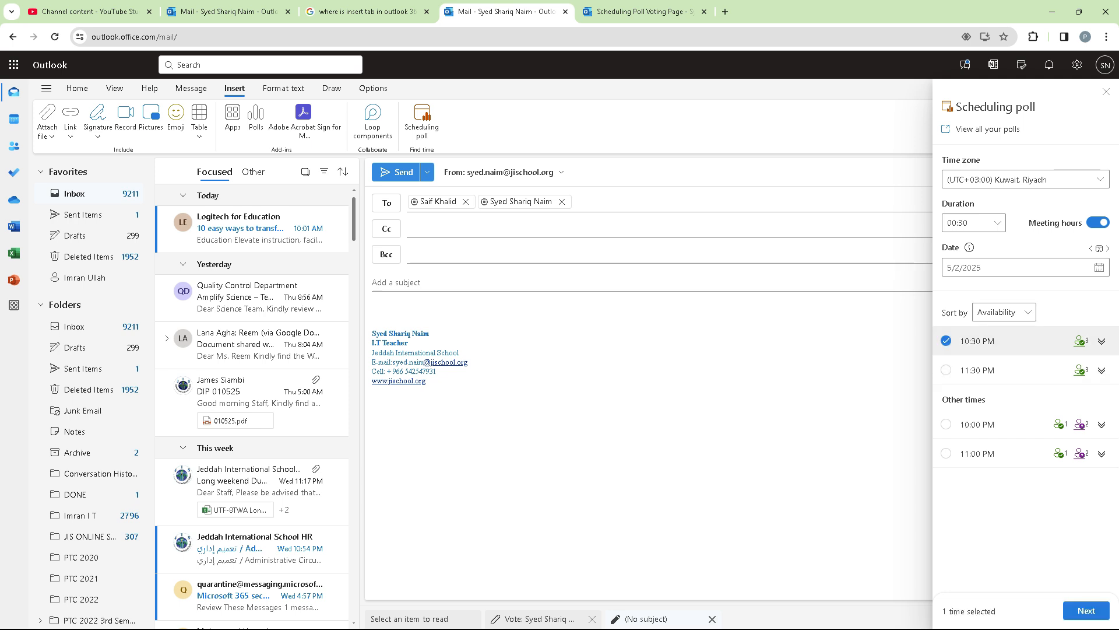
pyautogui.click(946, 454)
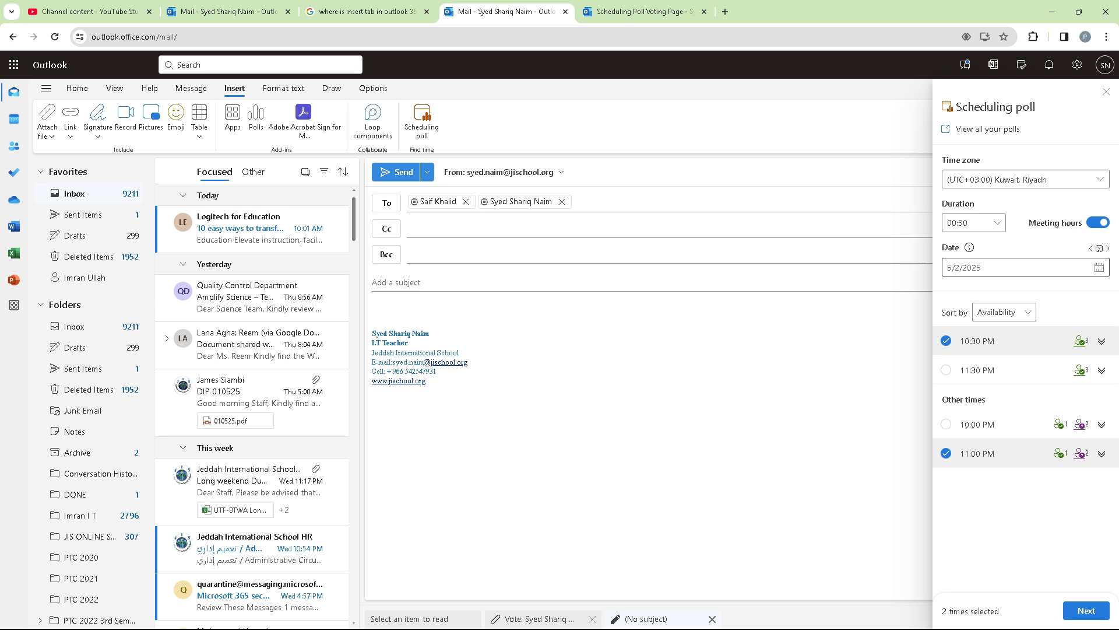
pyautogui.click(973, 222)
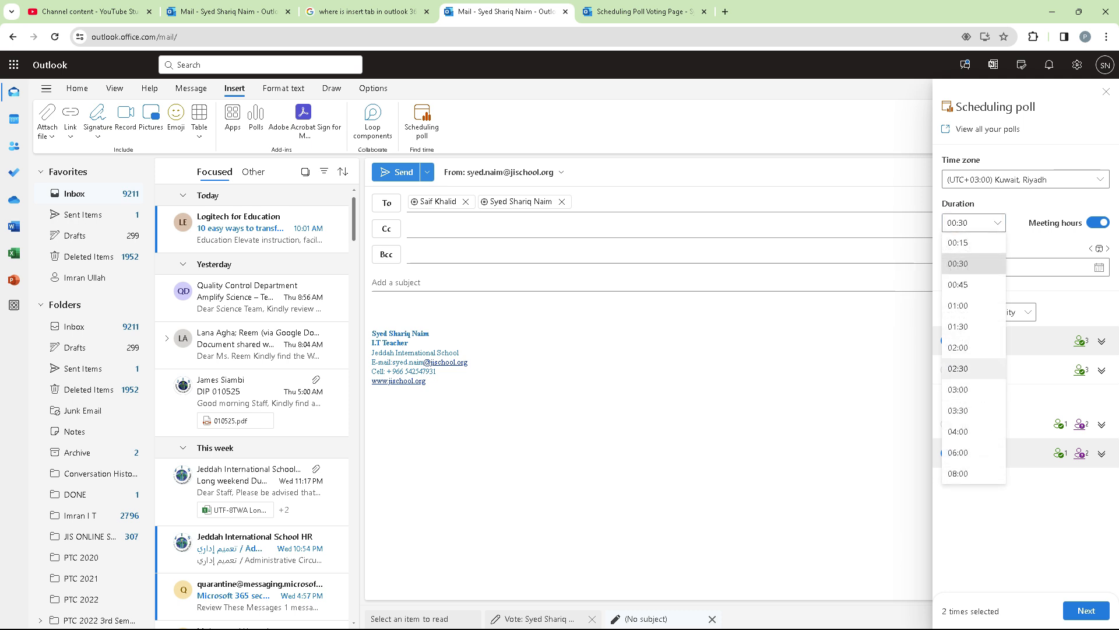
pyautogui.click(958, 368)
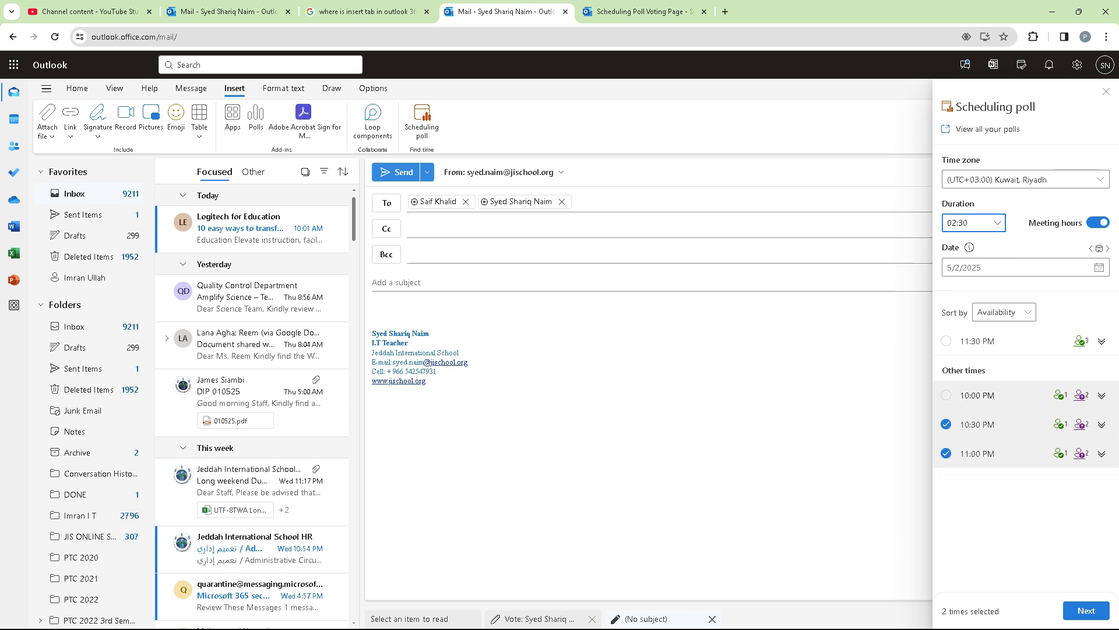
pyautogui.click(986, 223)
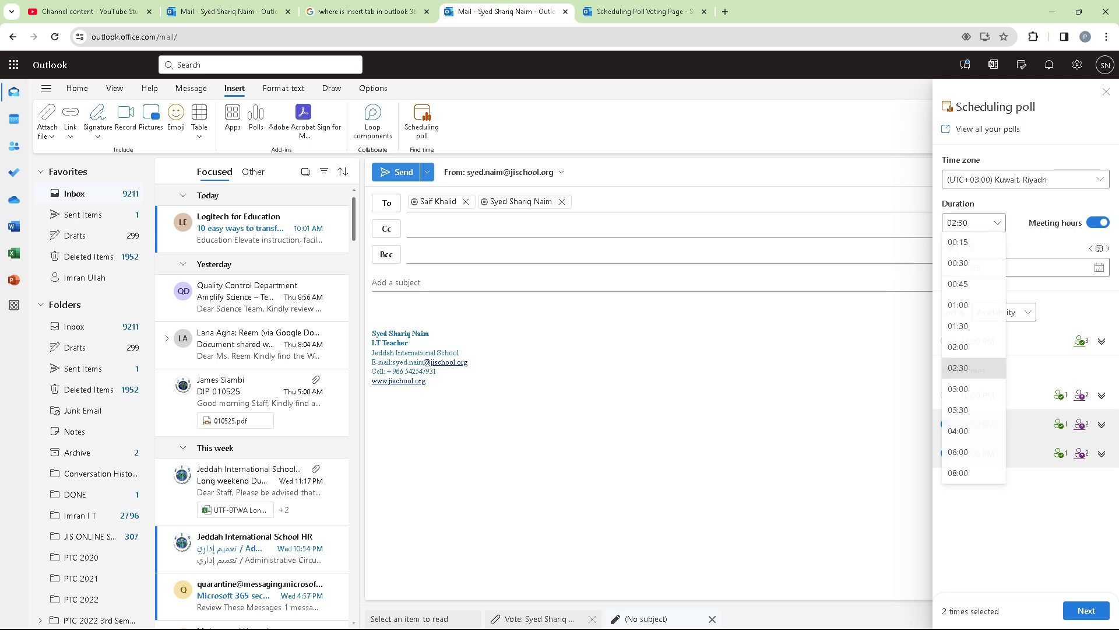
pyautogui.click(957, 431)
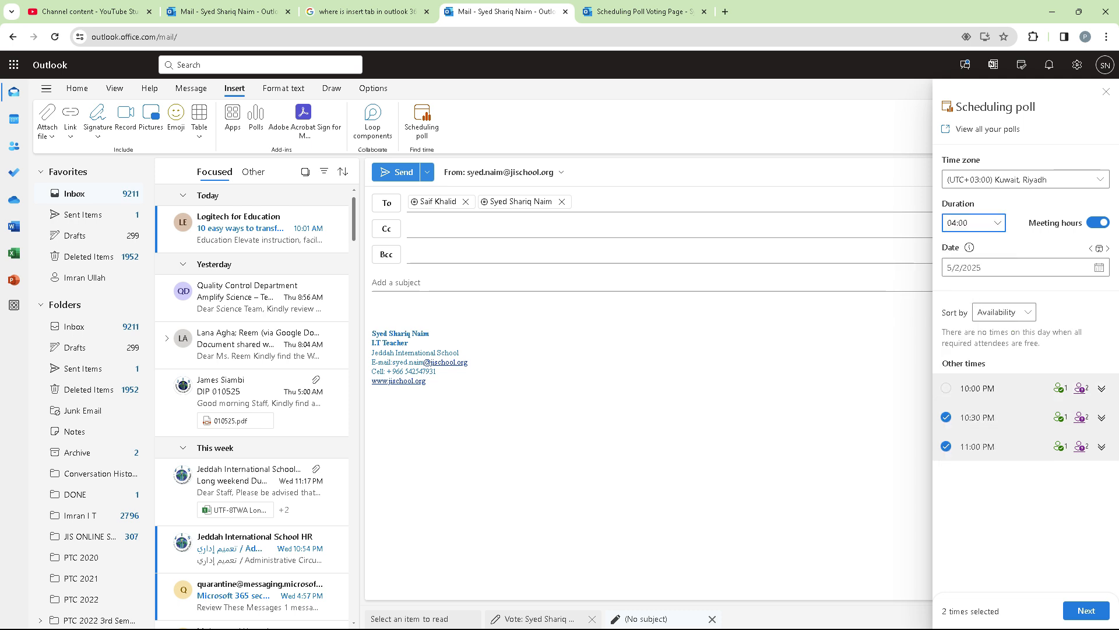
# Sort the poll's time options by Time and check the attendee availability for 10:00 PM.
pyautogui.click(1004, 312)
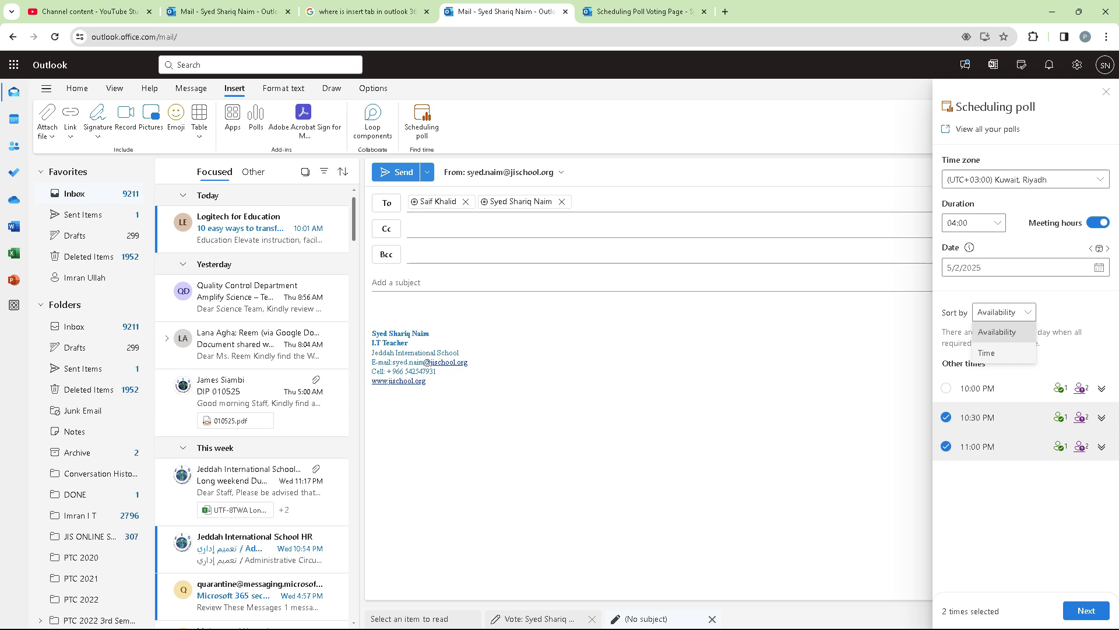
pyautogui.click(991, 352)
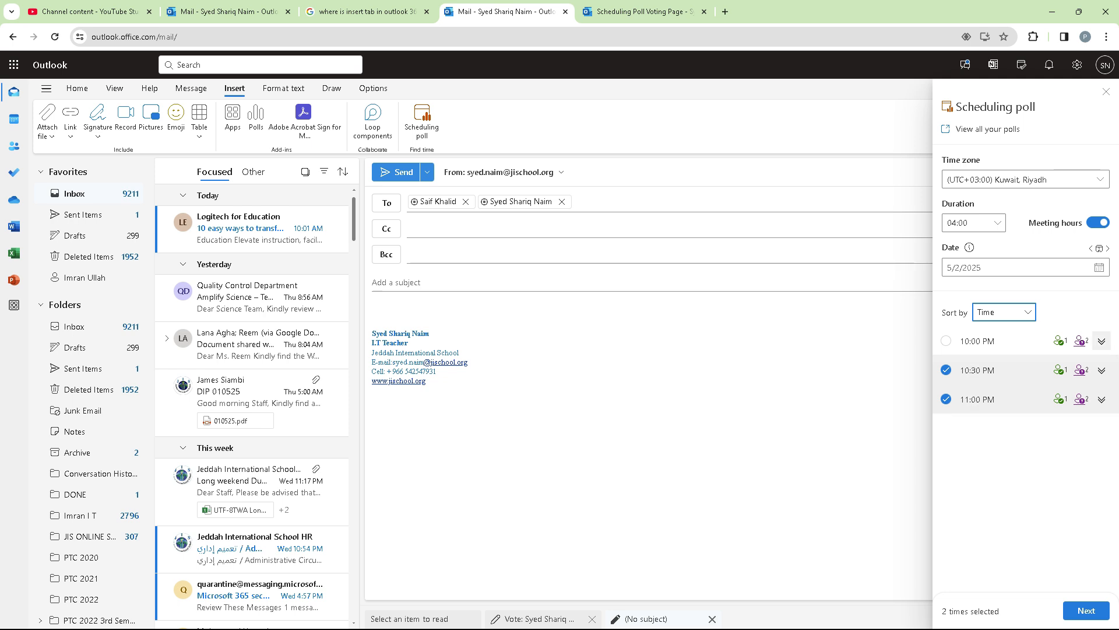
pyautogui.click(1101, 341)
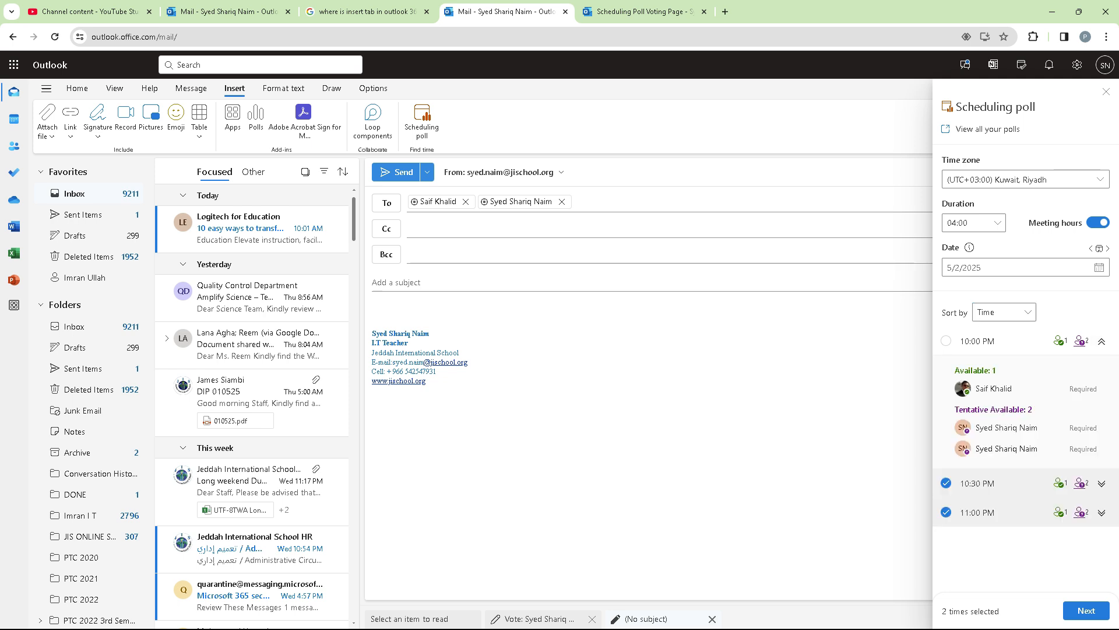
pyautogui.click(1102, 341)
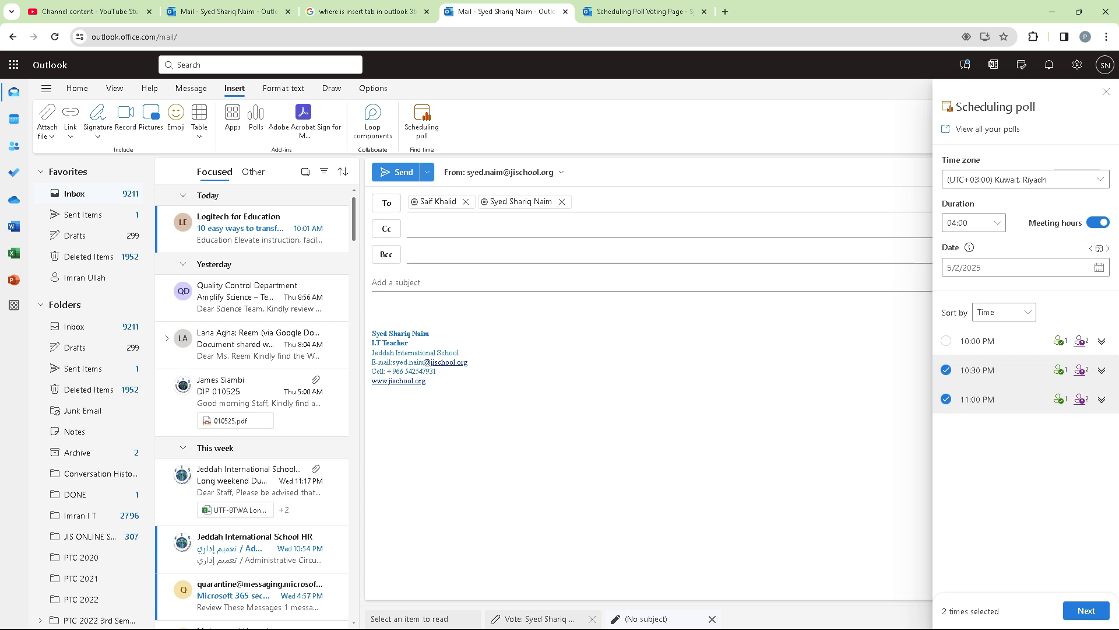
# Review the poll settings, create the scheduling poll with the selected times and open its details page.
pyautogui.click(1086, 611)
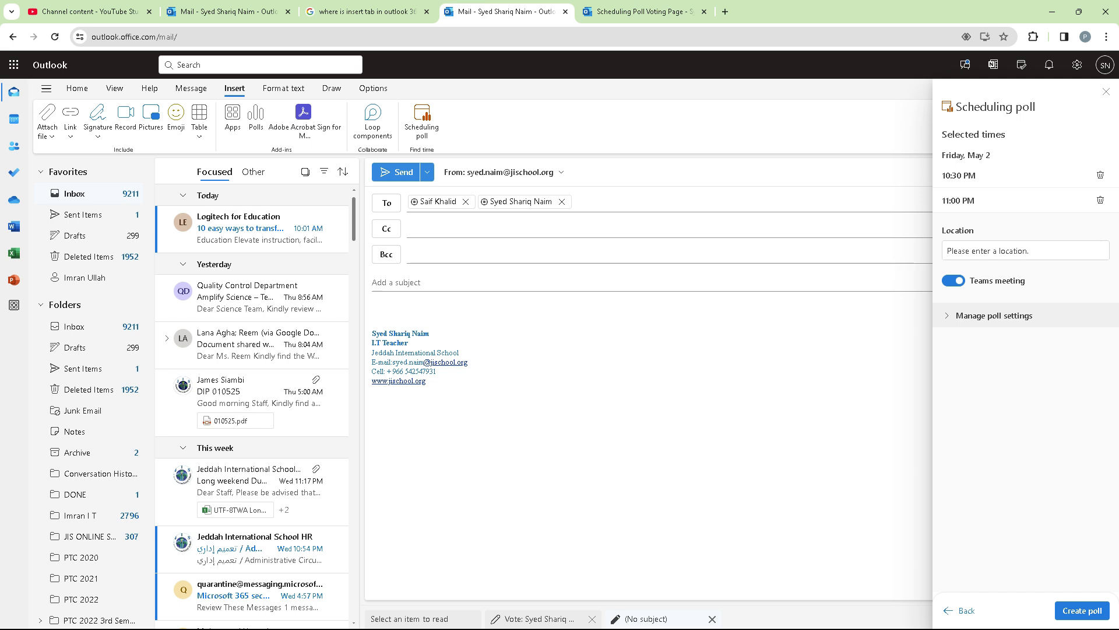
pyautogui.click(948, 315)
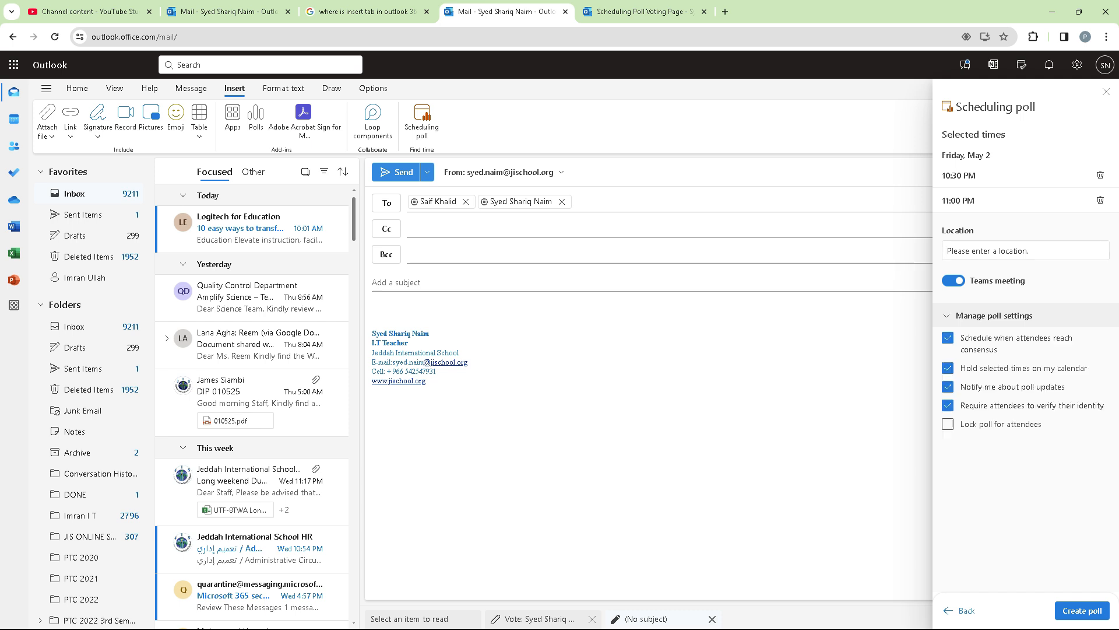
pyautogui.moveTo(1015, 338)
pyautogui.click(1082, 610)
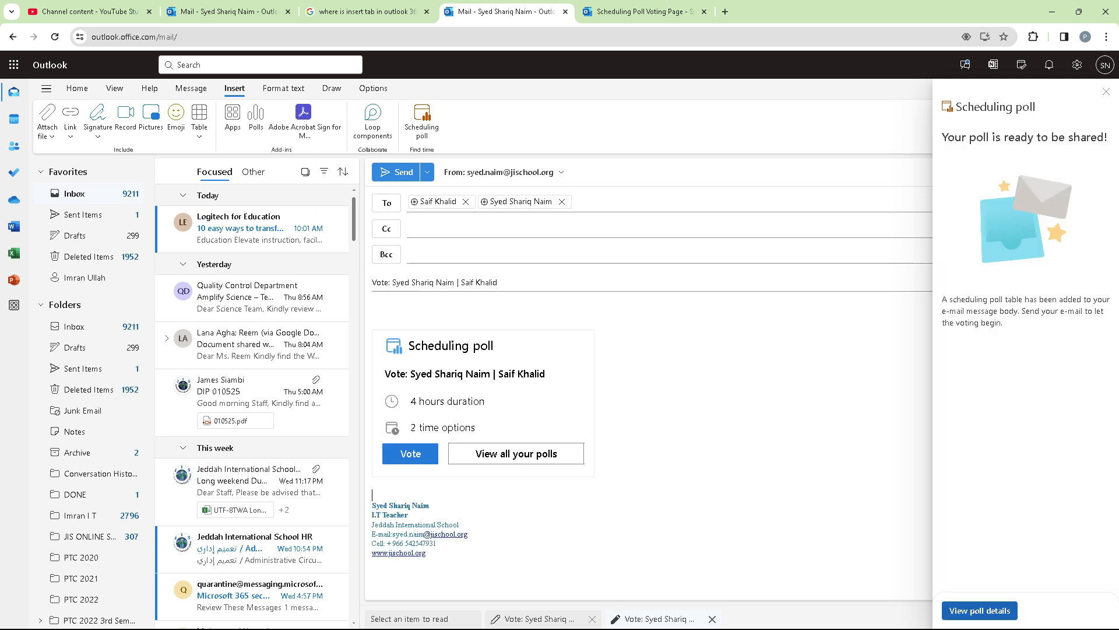
pyautogui.click(980, 611)
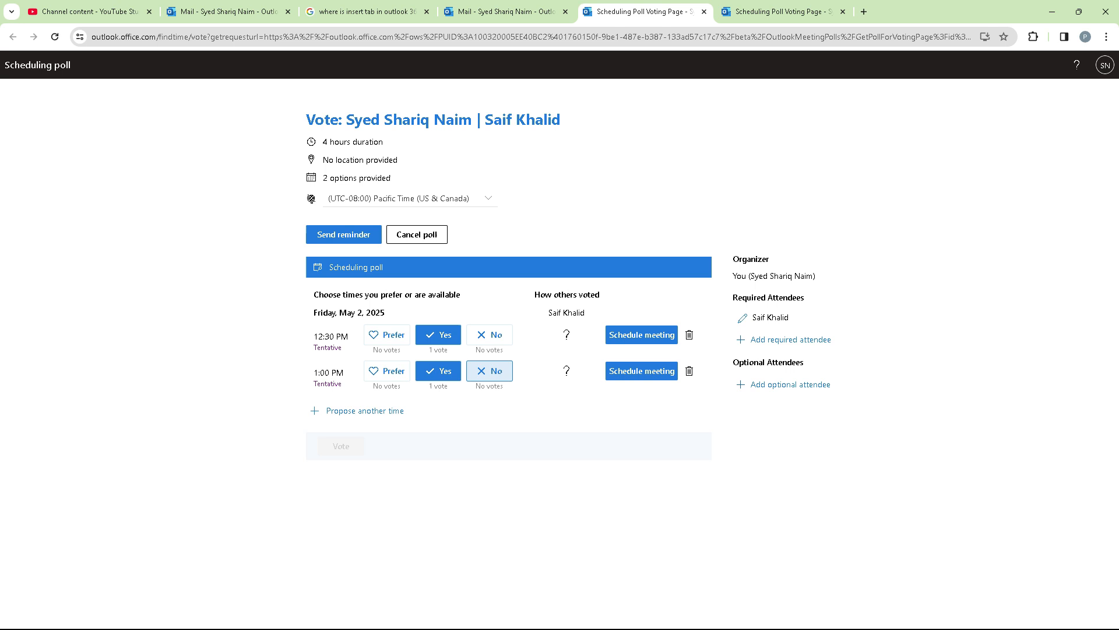
# Vote Prefer for 12:30 PM and No for 1:00 PM in the scheduling poll, and check the form for adding a required attendee.
pyautogui.click(489, 371)
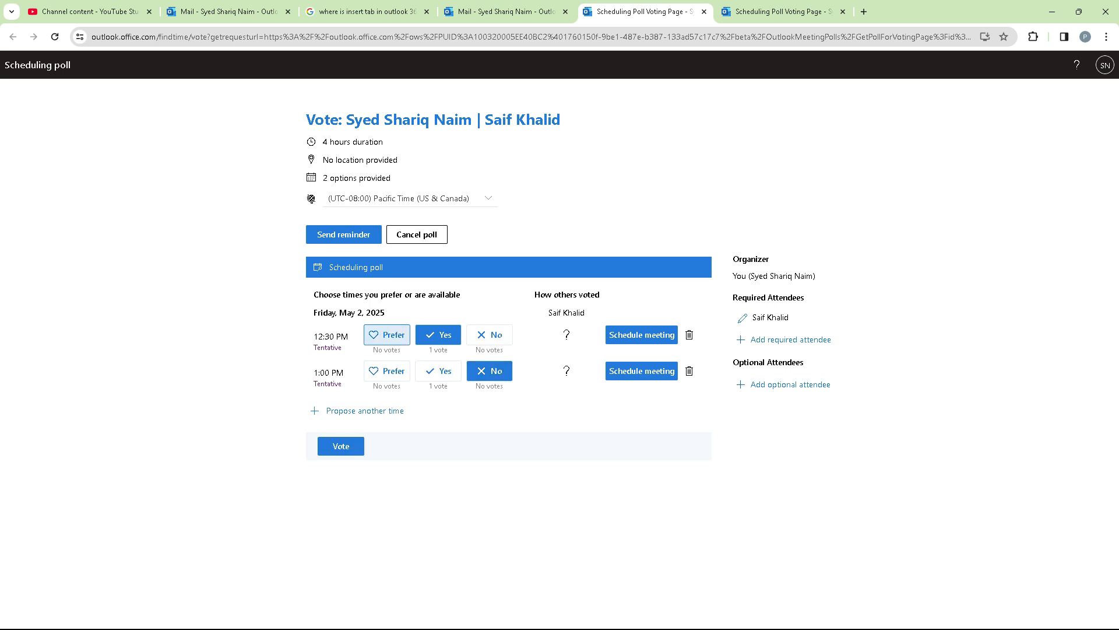
pyautogui.click(387, 335)
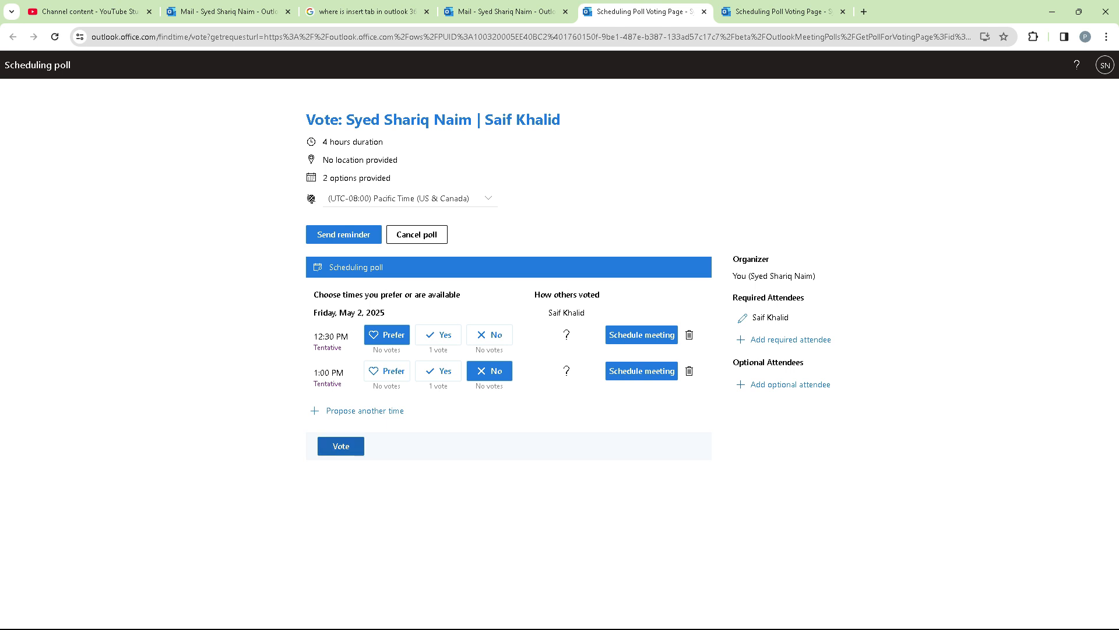
pyautogui.click(341, 446)
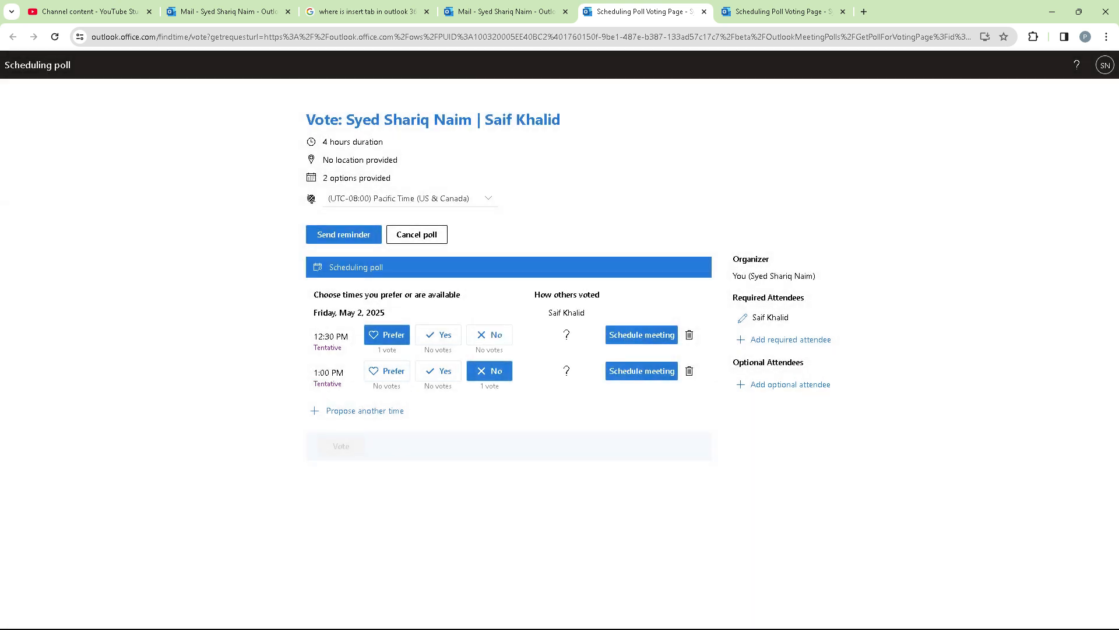
pyautogui.click(791, 340)
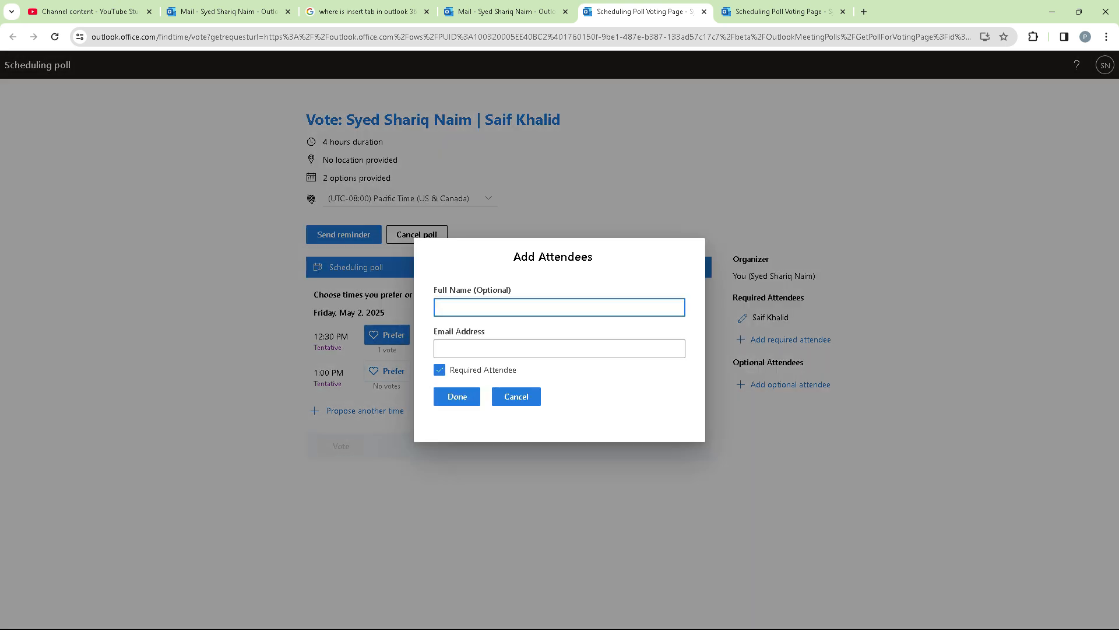
pyautogui.click(517, 397)
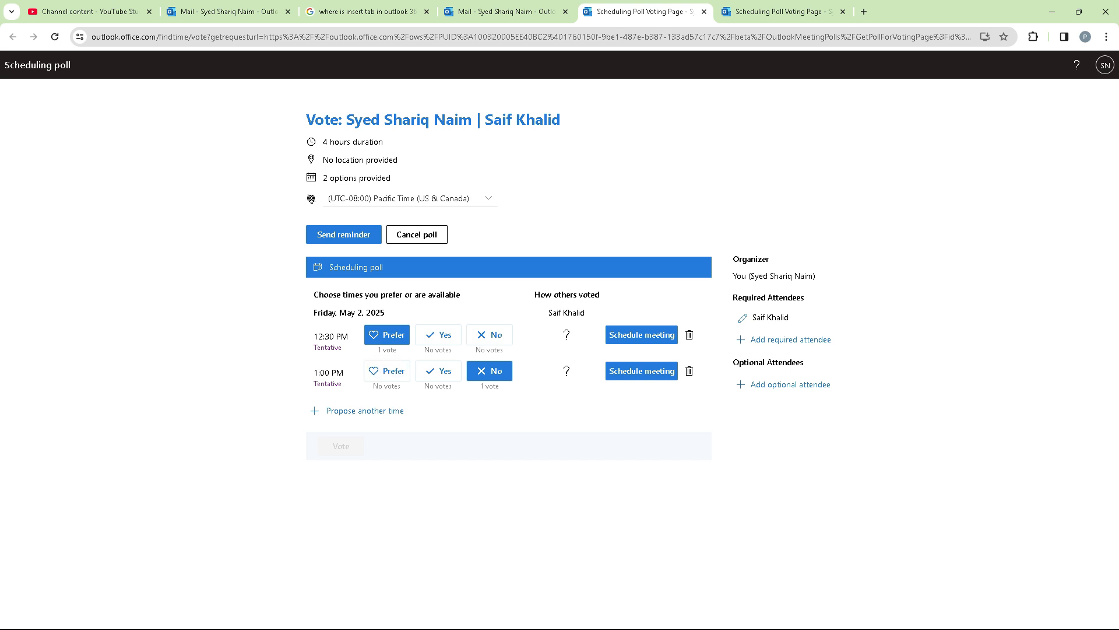
# Send the draft email containing the scheduling poll and open its copy in Sent Items.
pyautogui.click(500, 11)
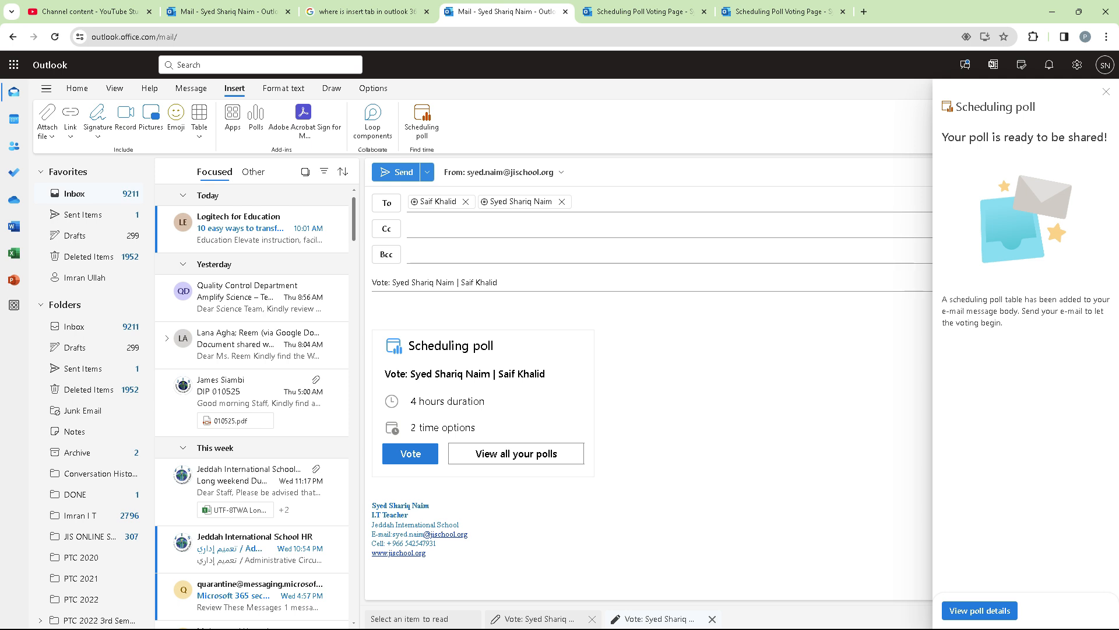
pyautogui.click(524, 455)
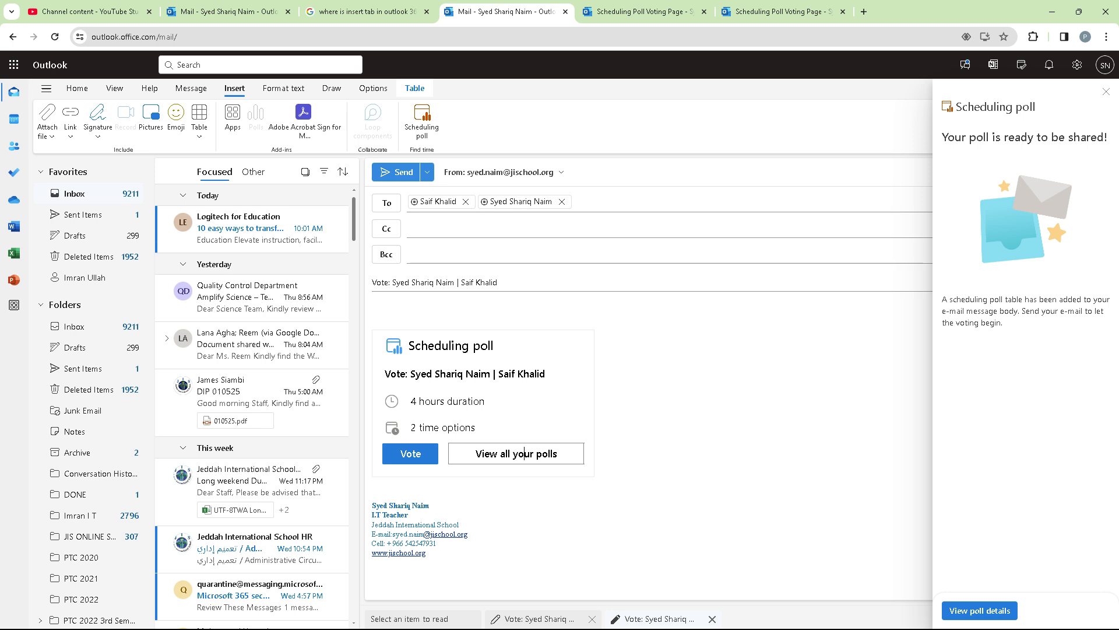
pyautogui.click(400, 172)
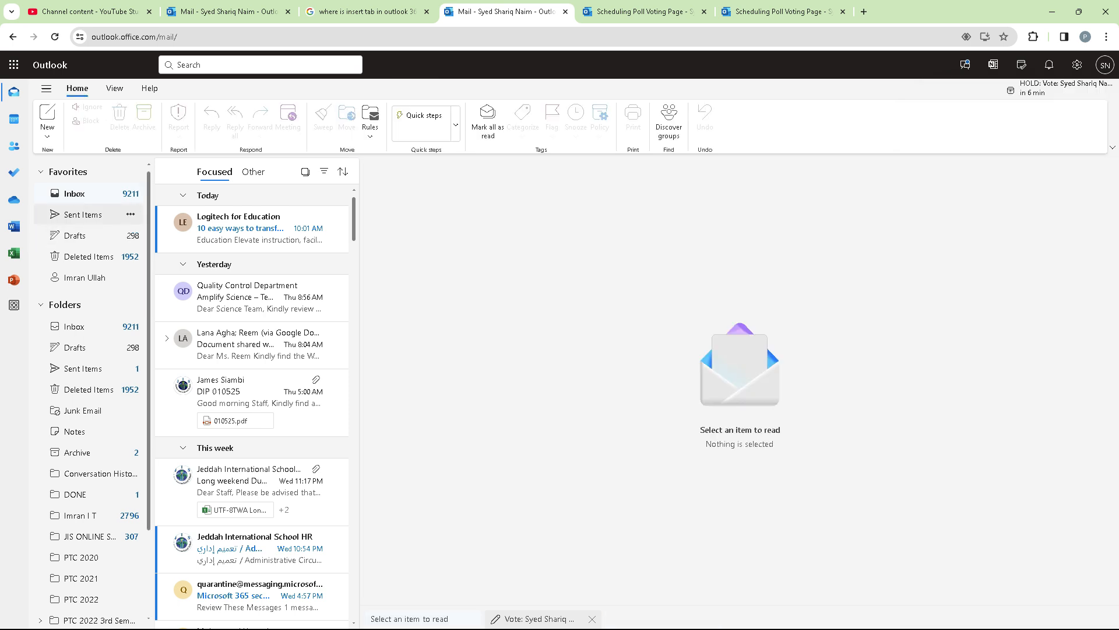
pyautogui.click(83, 215)
pyautogui.click(256, 228)
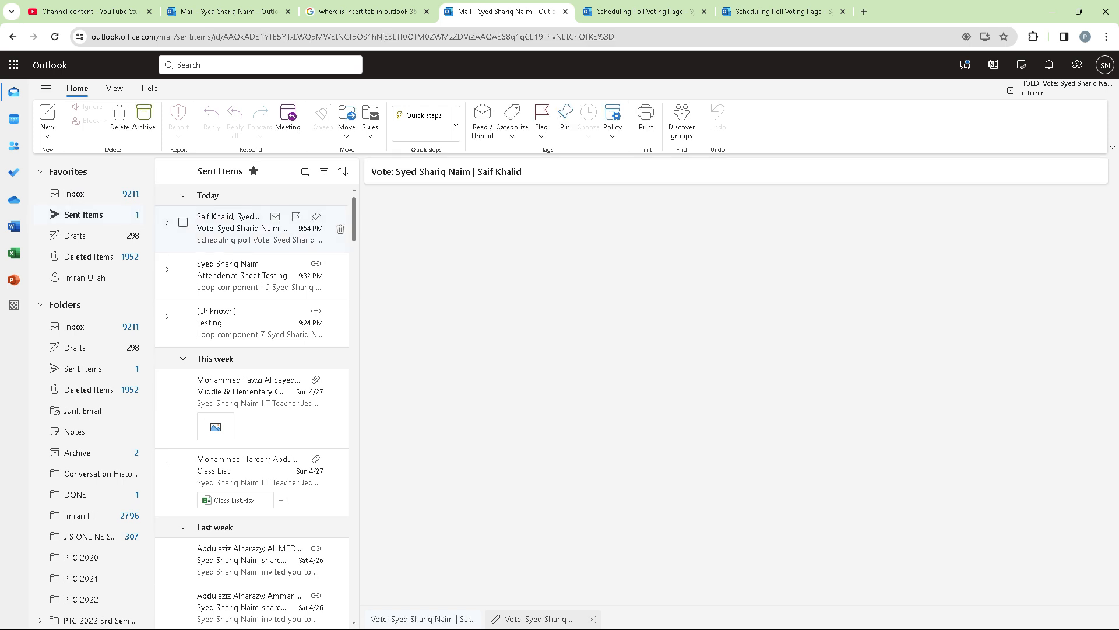
# Review the completed, expired and open polls on the scheduling poll dashboard, and open the voting page from the sent email.
pyautogui.click(546, 385)
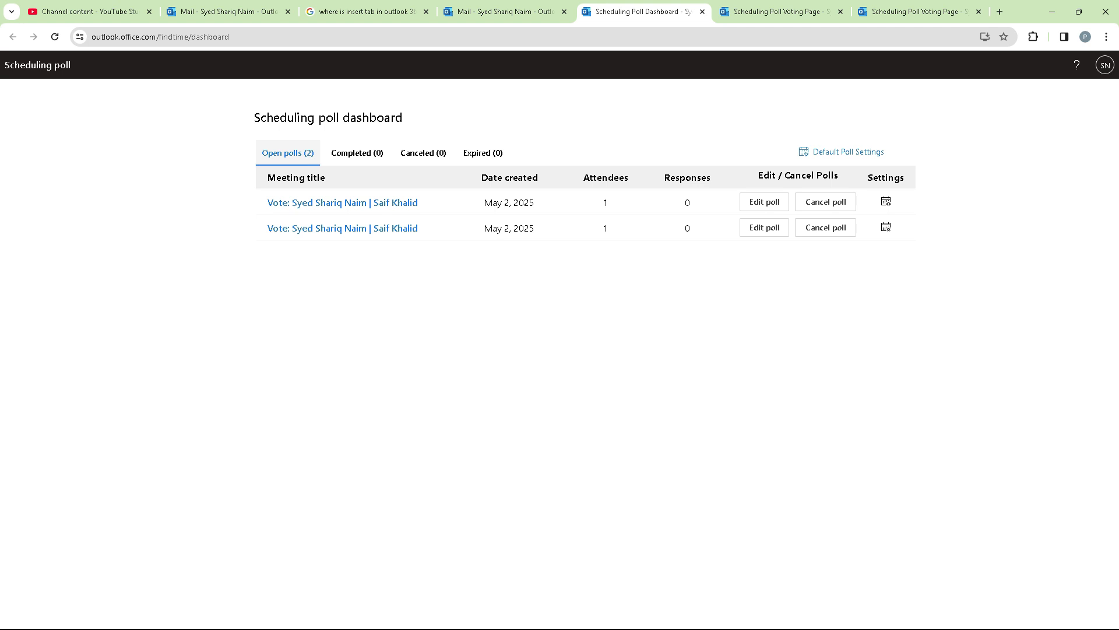
pyautogui.click(357, 153)
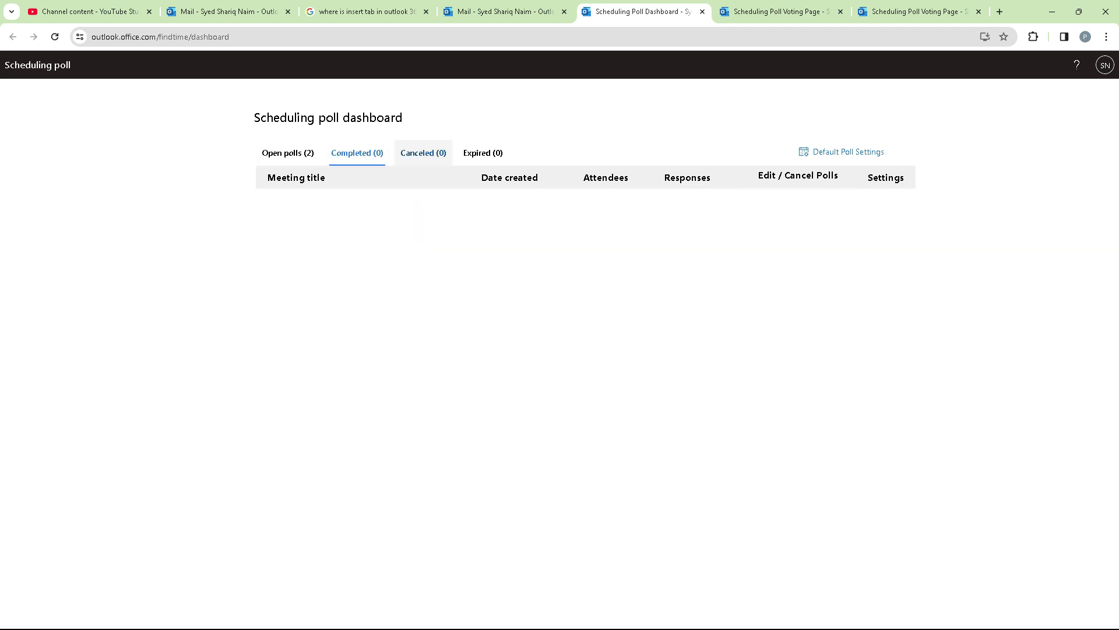
pyautogui.click(483, 152)
pyautogui.click(288, 153)
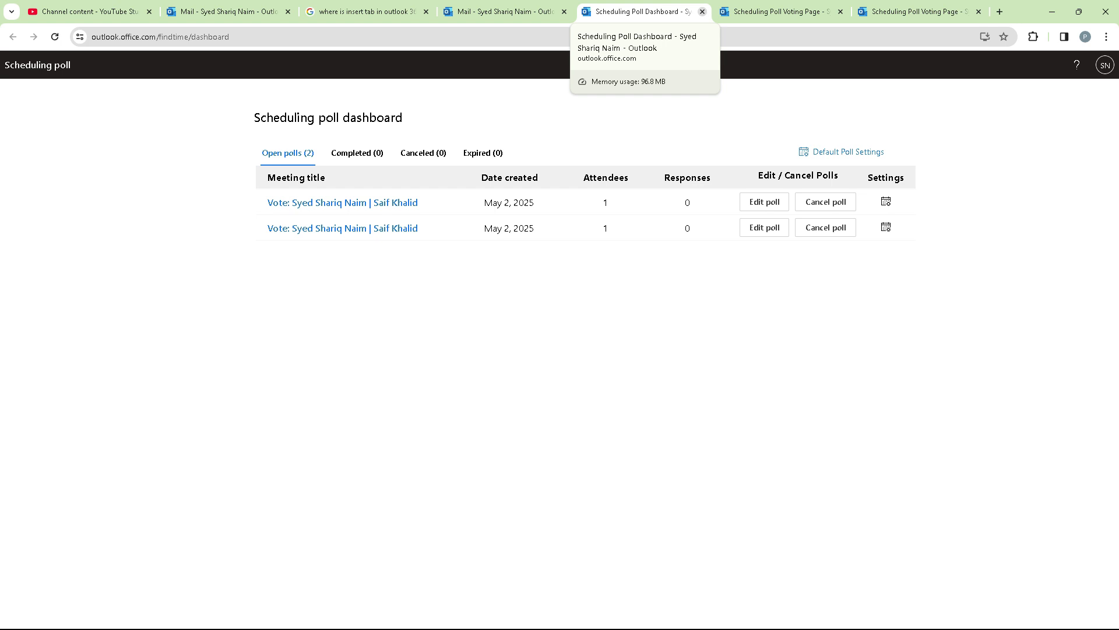
pyautogui.click(702, 11)
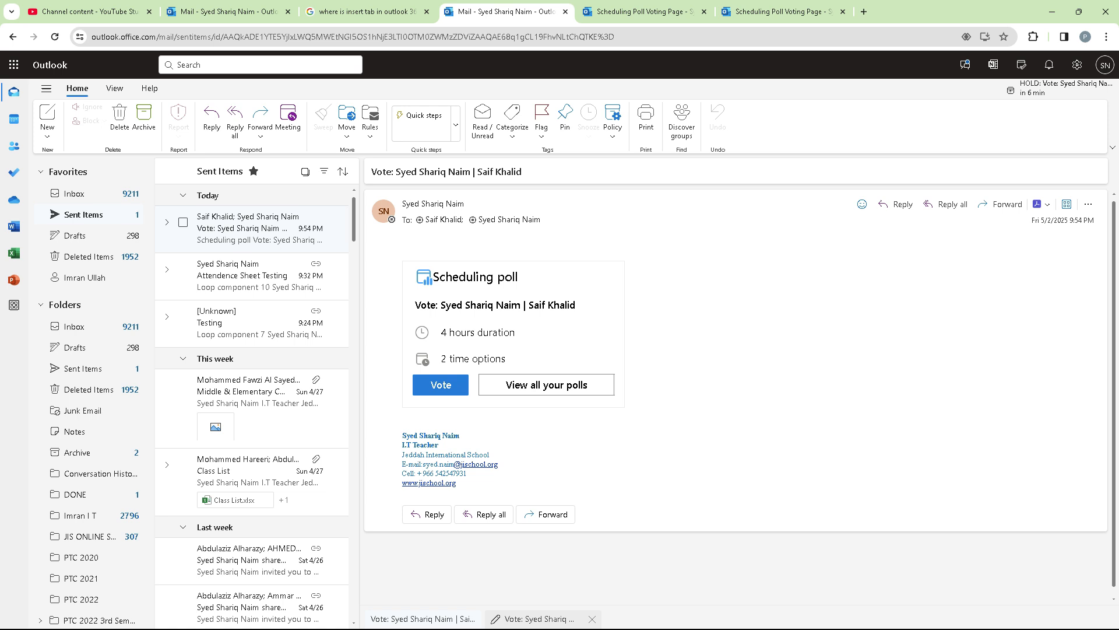
pyautogui.click(440, 385)
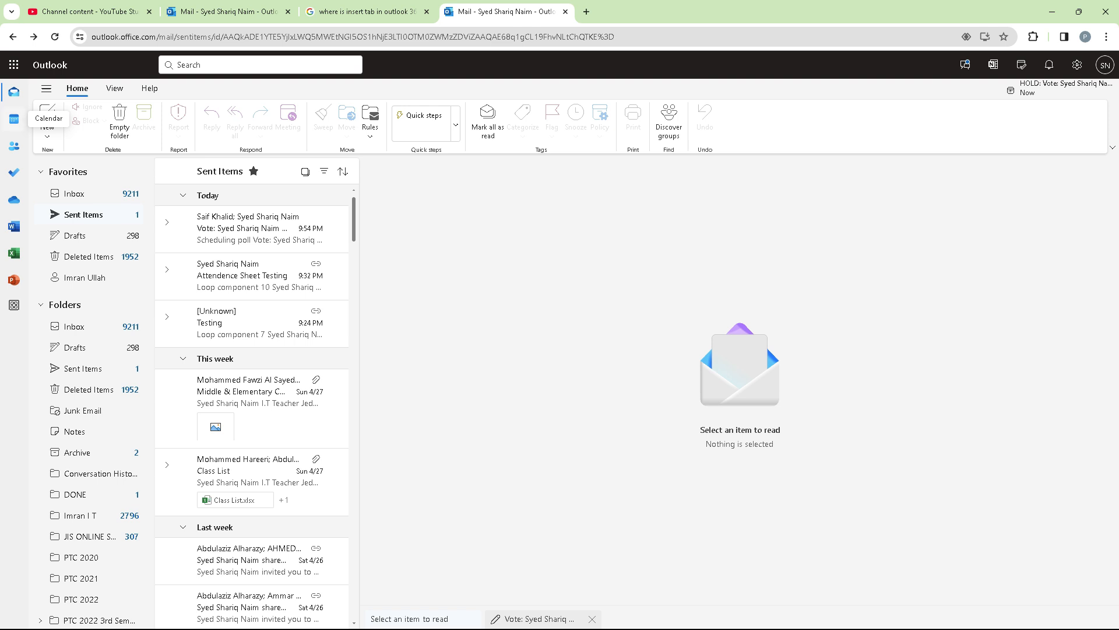
# Open the calendar and try its Appointments and Meetings filters, leaving both unselected.
pyautogui.click(14, 119)
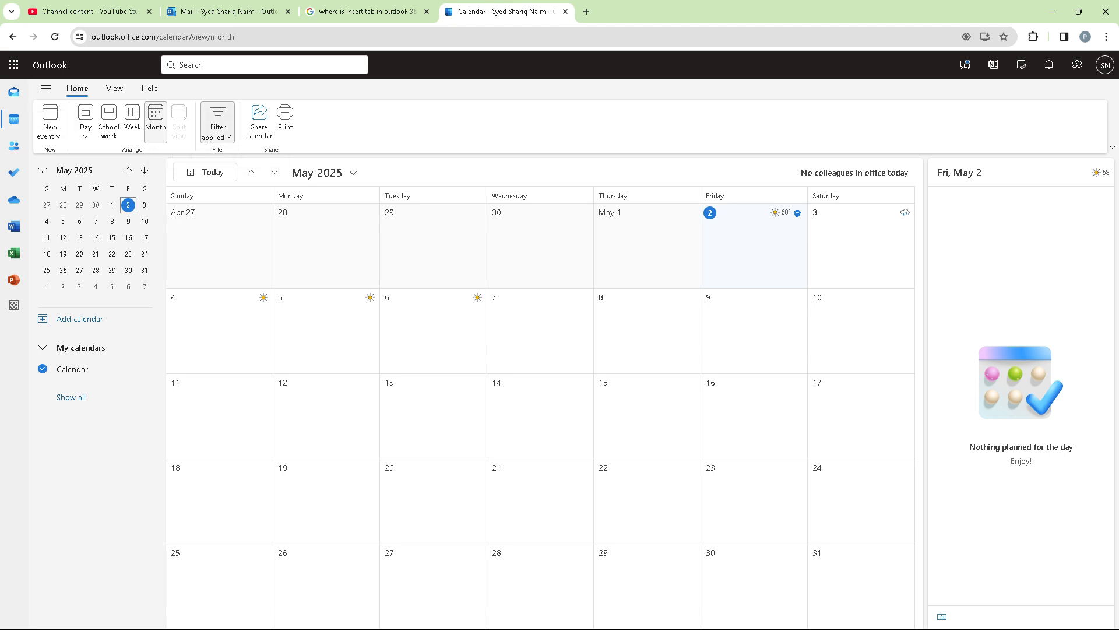
pyautogui.click(217, 123)
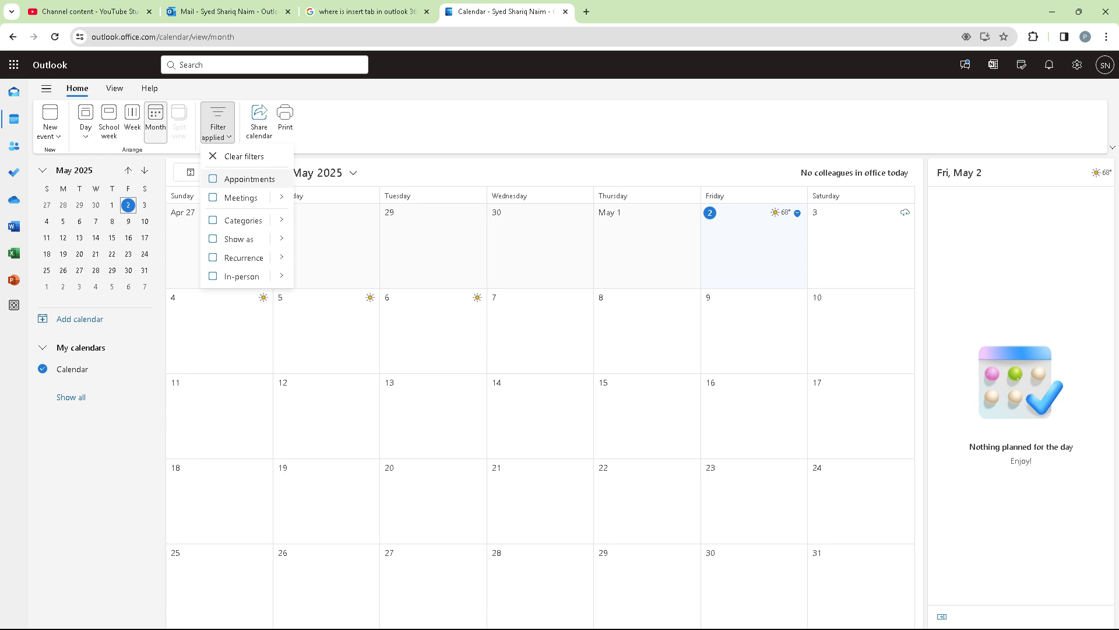
pyautogui.click(249, 179)
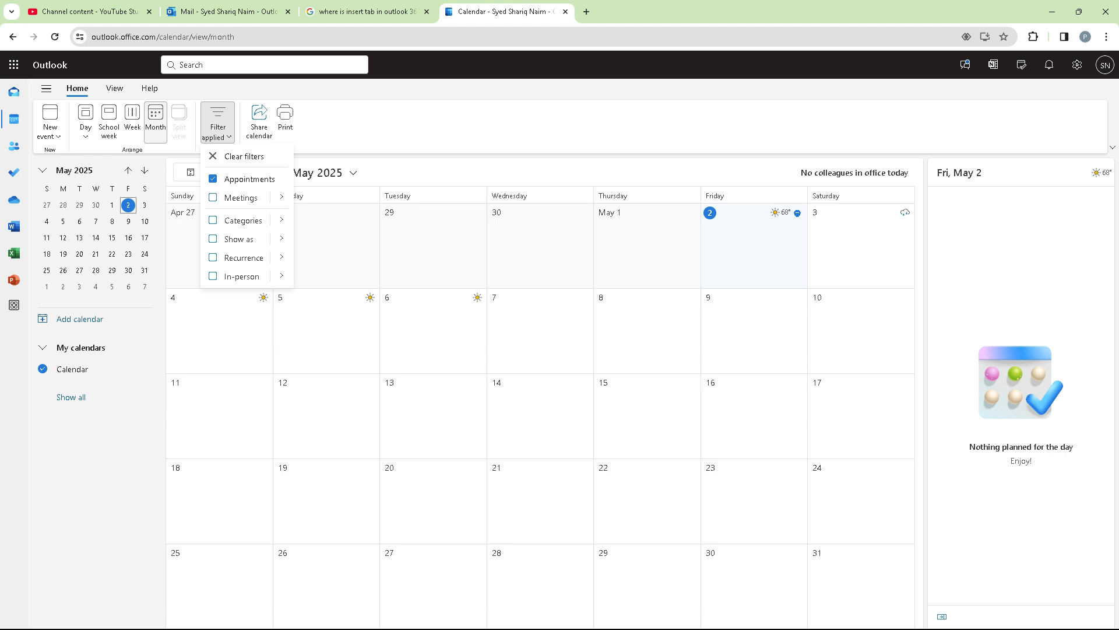
pyautogui.click(241, 198)
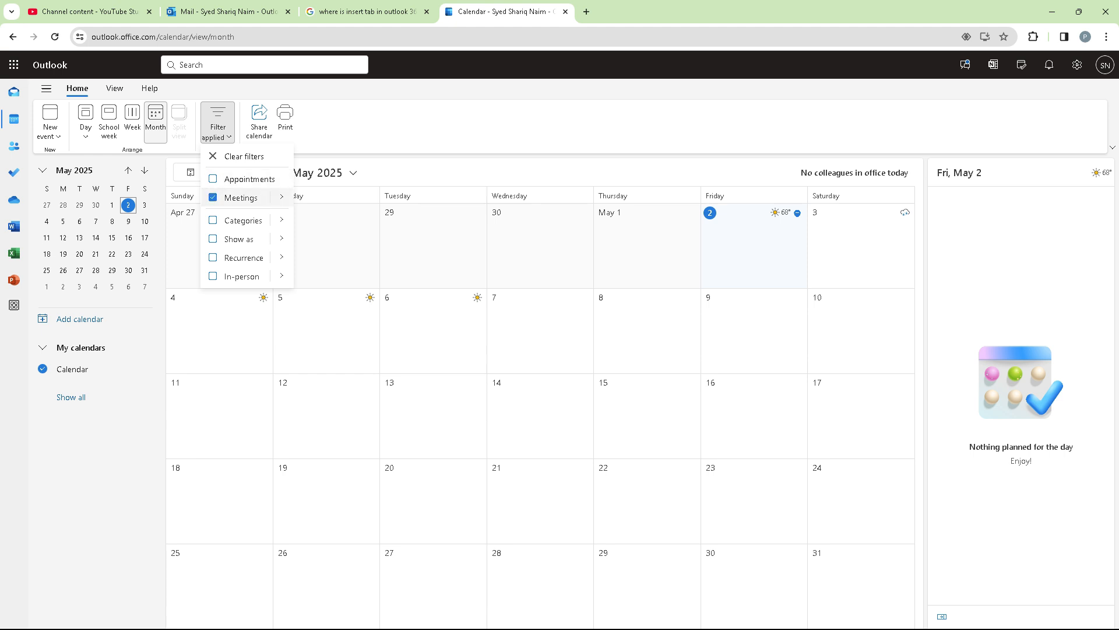
pyautogui.click(241, 198)
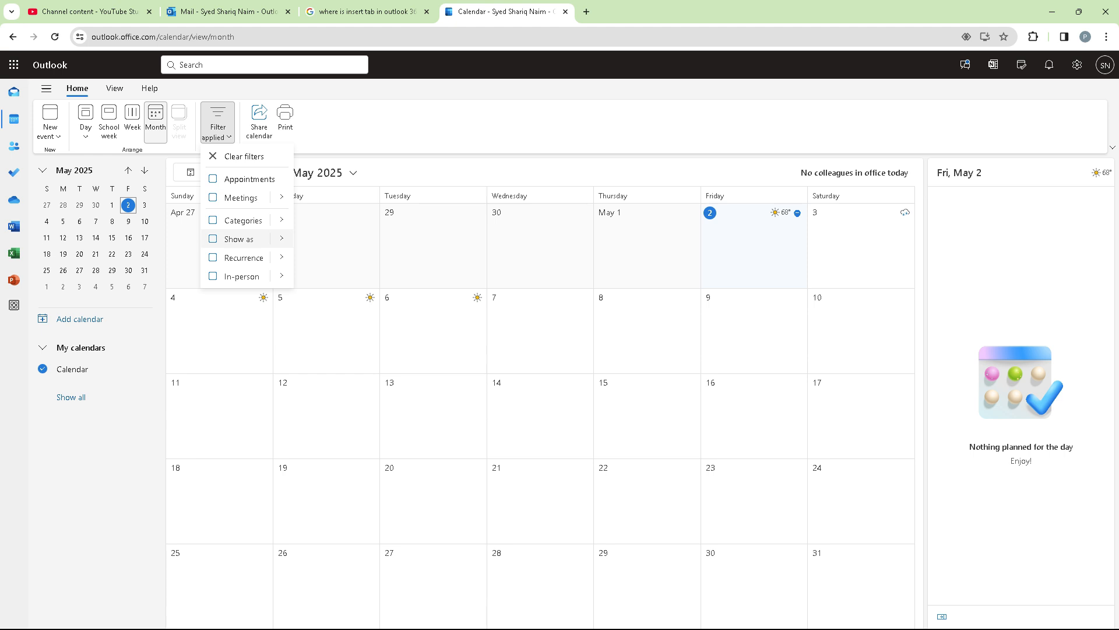
pyautogui.moveTo(245, 239)
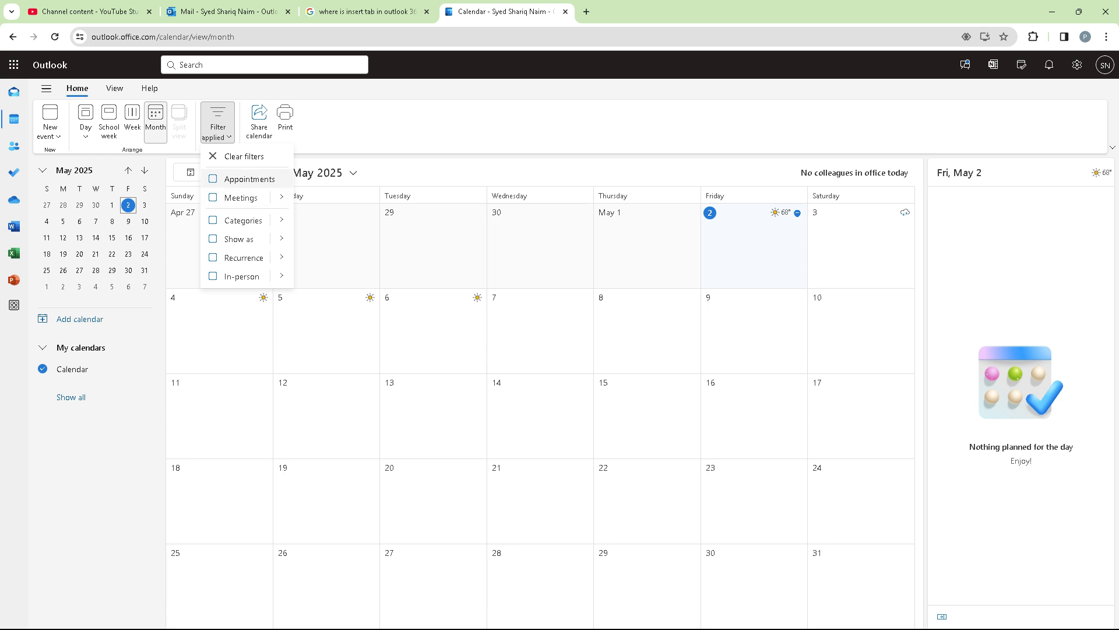
pyautogui.press('super')
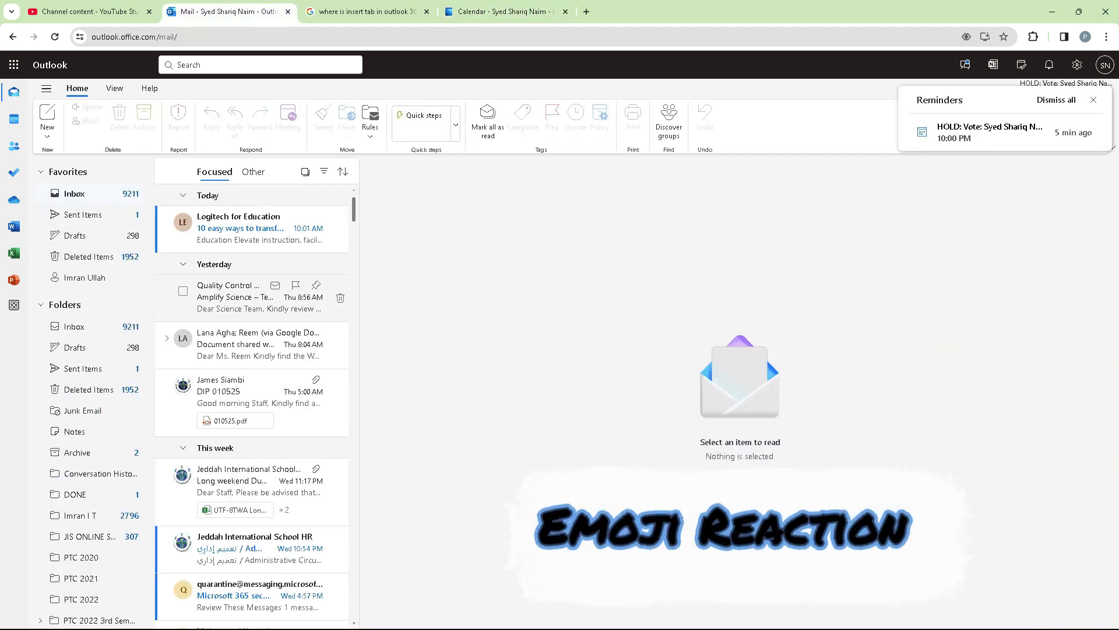
# Open the inbox email about transforming instruction with Logitech MeetUp, dismiss the reminder pop-up and display the available emoji reactions.
pyautogui.click(252, 297)
pyautogui.click(251, 228)
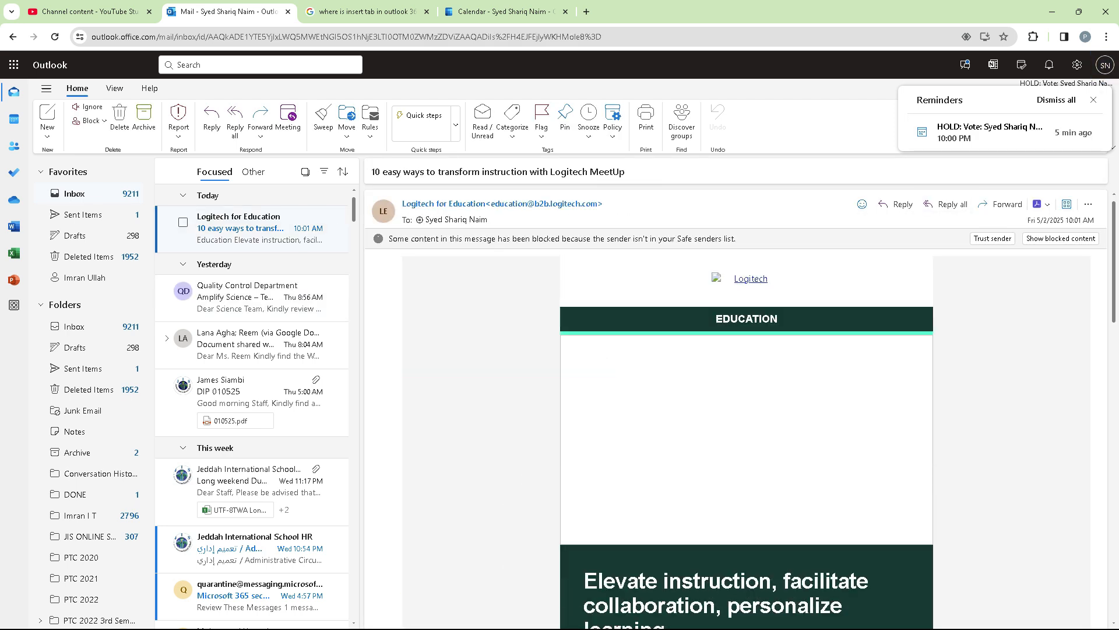
pyautogui.click(1093, 100)
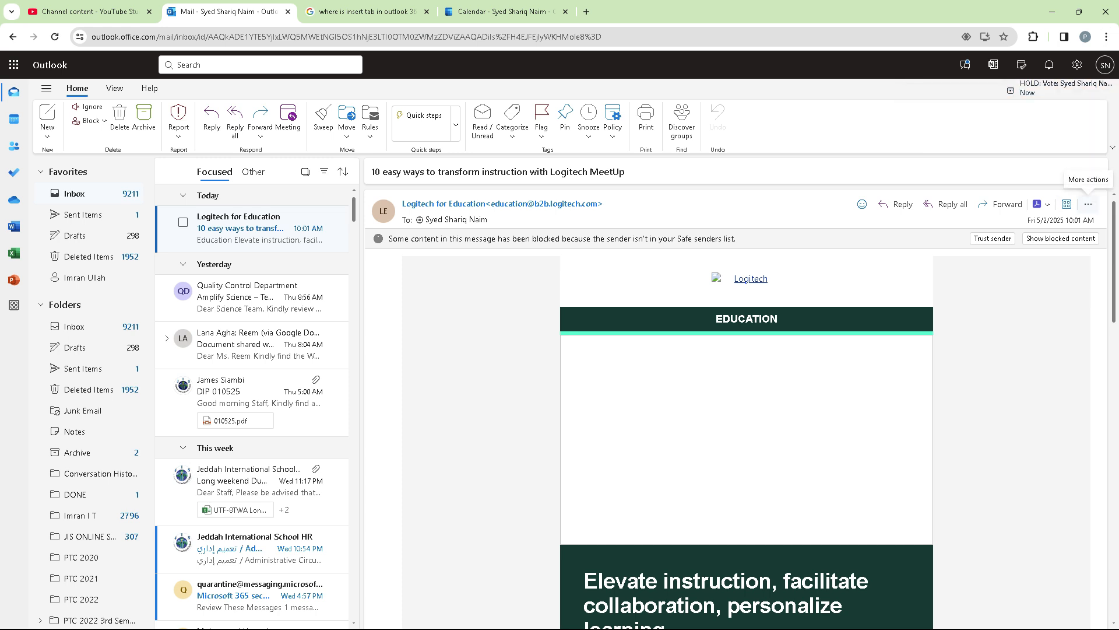
pyautogui.moveTo(862, 203)
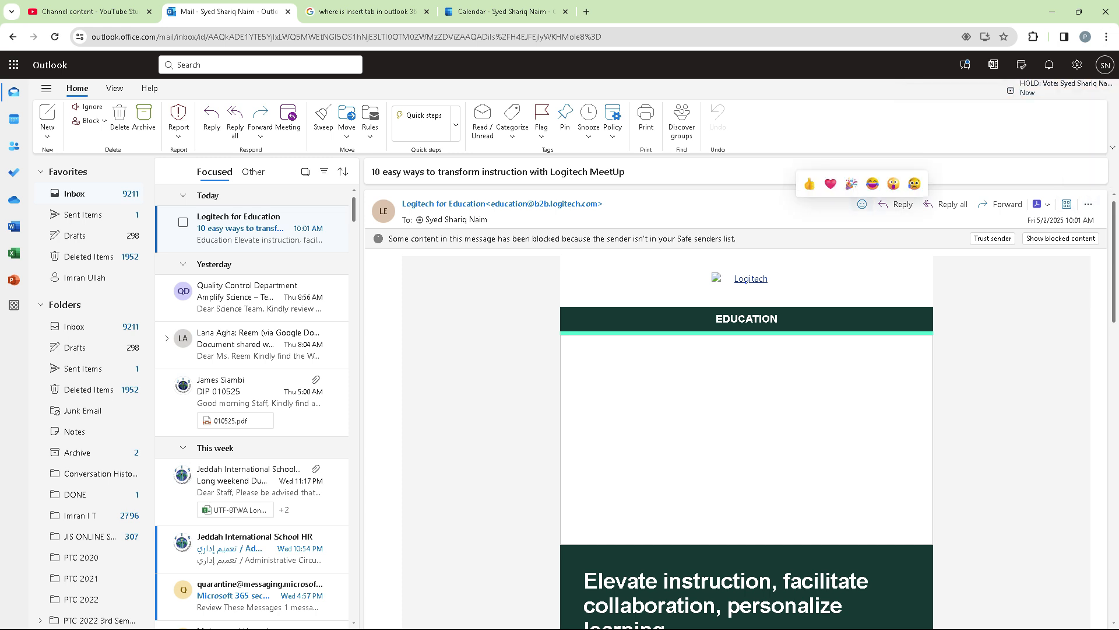